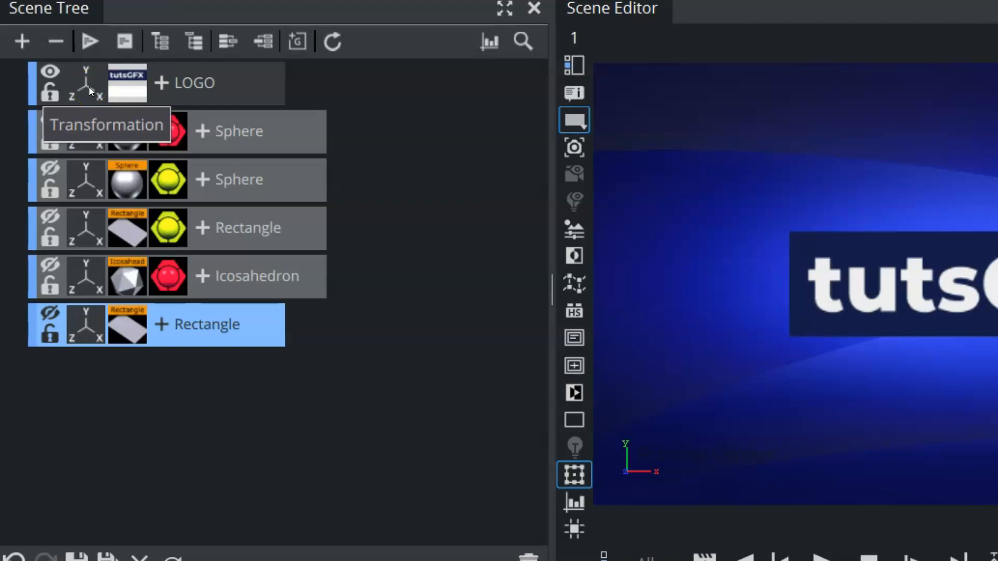
Open the LOGO container's transformation properties and set its transformation space to Parent
{"action": "mouse_move", "coordinate": [89, 87]}
{"action": "left_mouse_down"}
{"action": "mouse_move", "coordinate": [89, 100]}
{"action": "mouse_move", "coordinate": [86, 85]}
{"action": "left_mouse_up"}
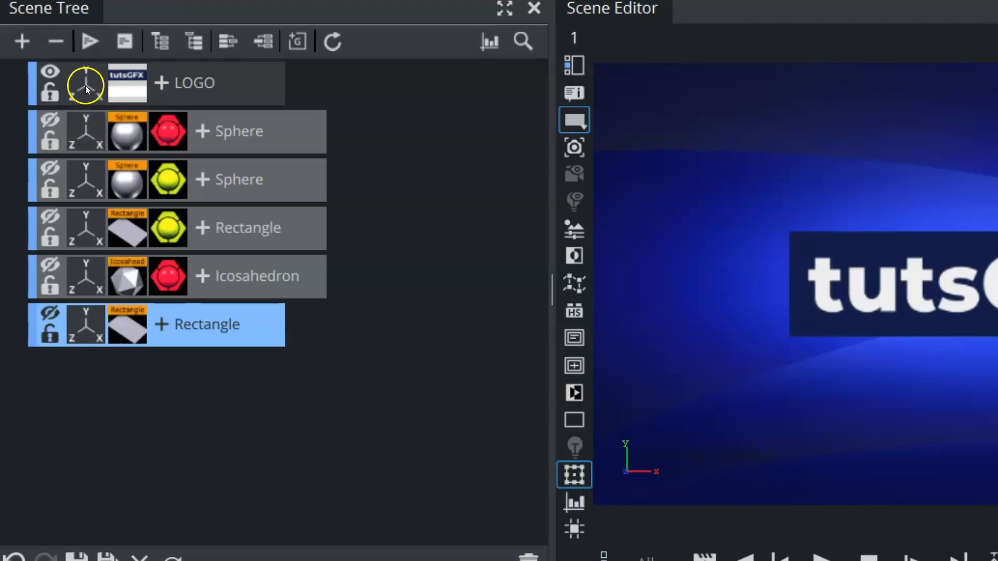
{"action": "left_click", "coordinate": [85, 86]}
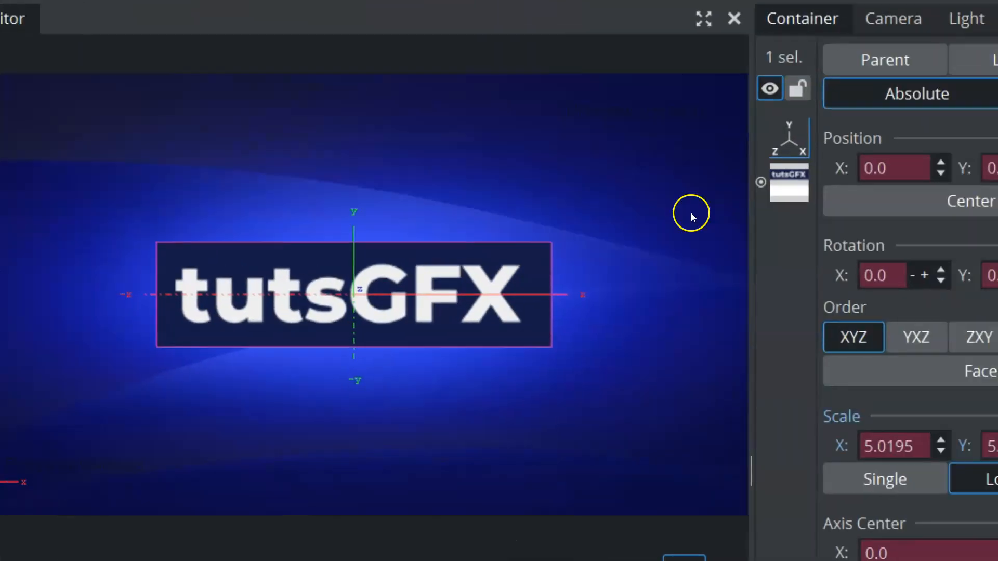
{"action": "left_click", "coordinate": [871, 60]}
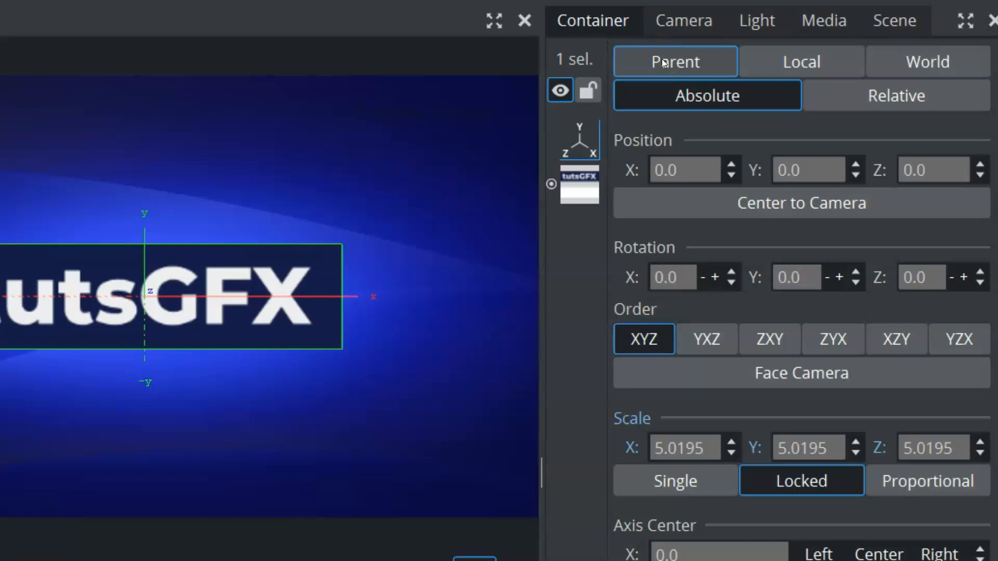
{"action": "left_click", "coordinate": [663, 62]}
{"action": "left_click", "coordinate": [672, 67]}
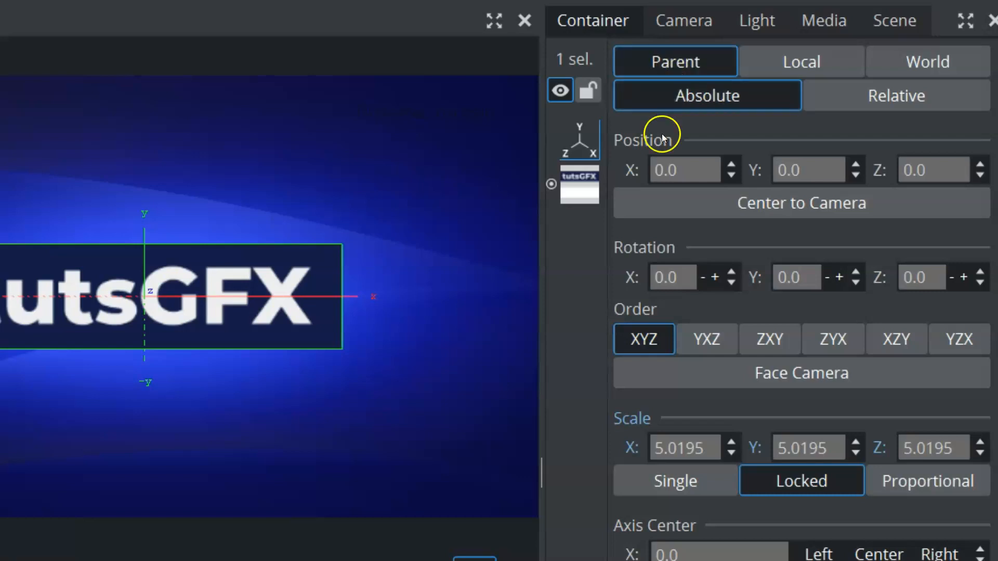
Switch the logo's transformation space through Local and World and return it to Parent
{"action": "left_click", "coordinate": [792, 67]}
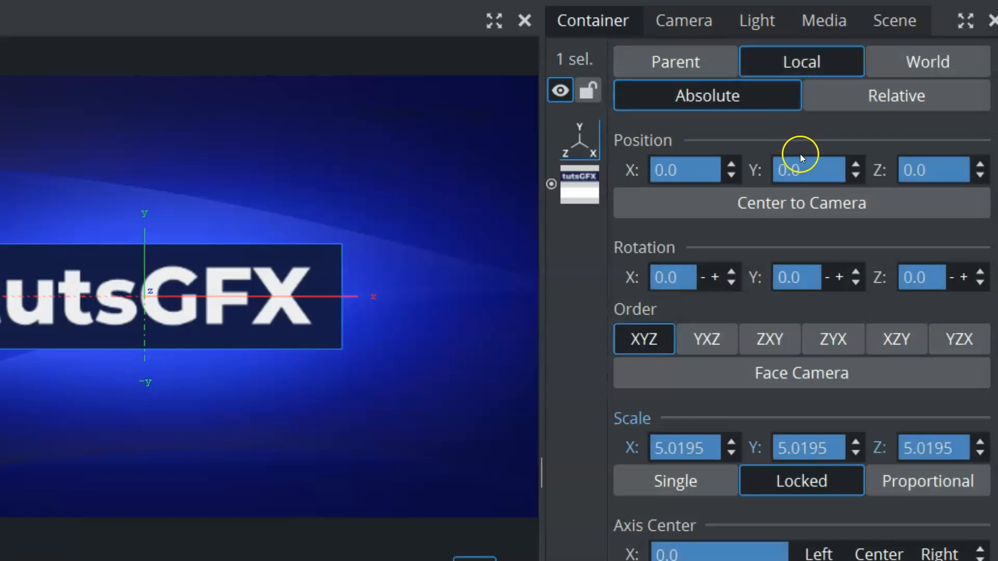
{"action": "left_click", "coordinate": [892, 61]}
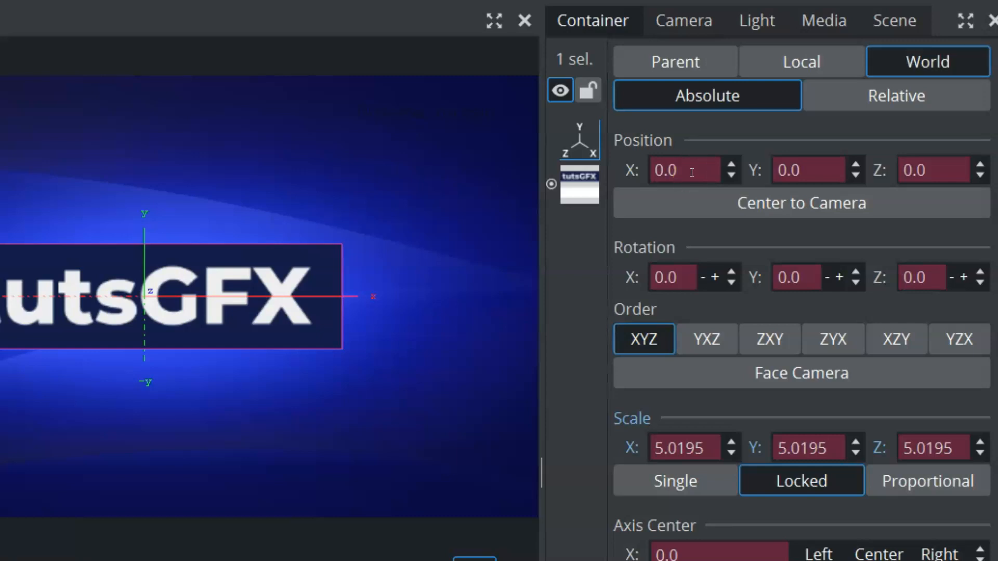
{"action": "left_click", "coordinate": [805, 61]}
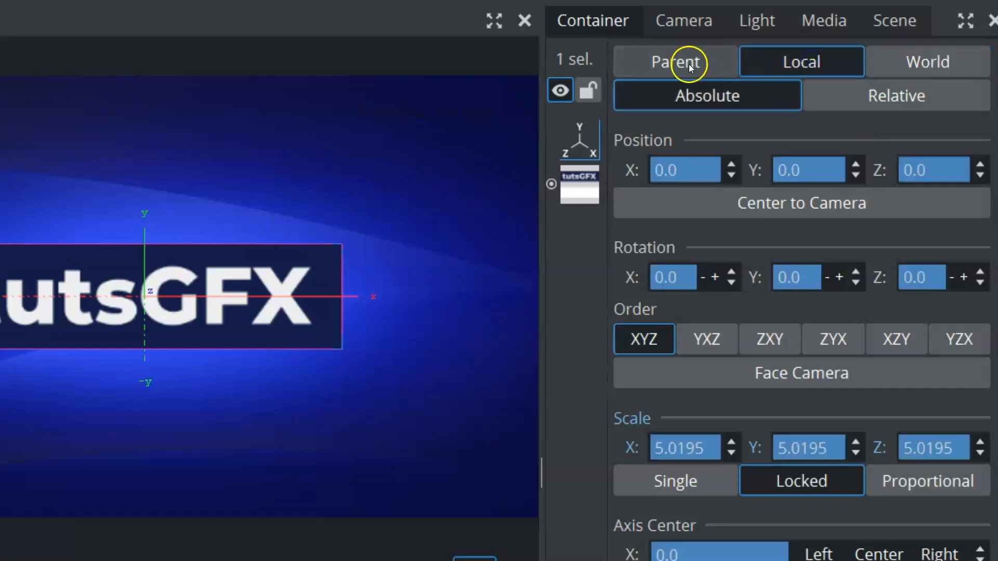
{"action": "left_click", "coordinate": [689, 64]}
{"action": "left_click", "coordinate": [798, 61]}
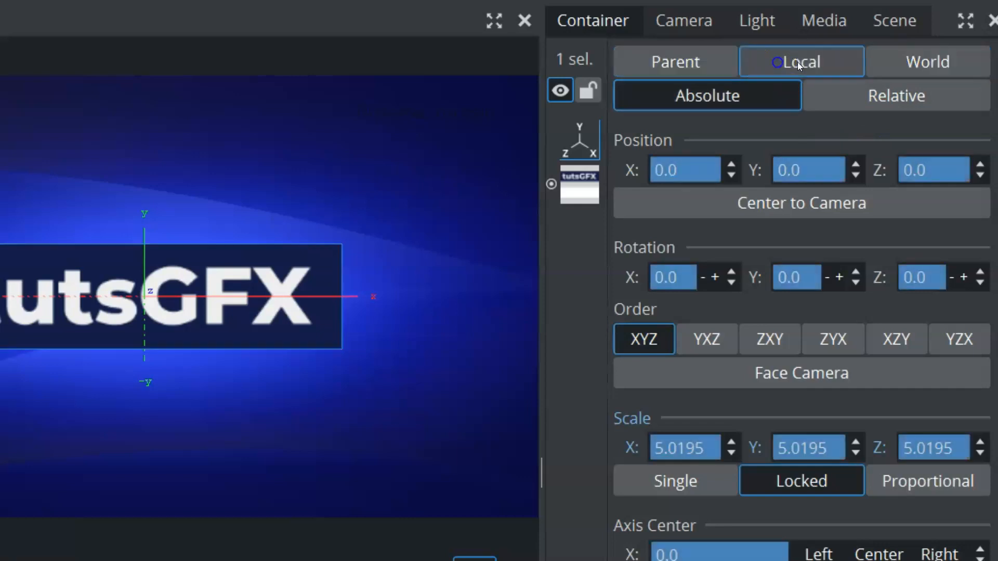
{"action": "left_click", "coordinate": [657, 48]}
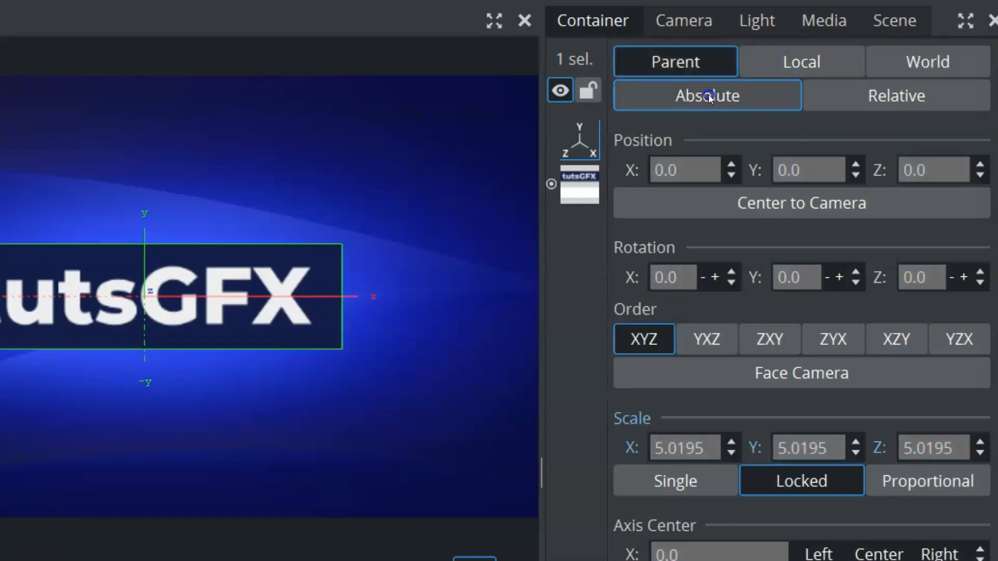
Compare Relative and Absolute modes, try an absolute X position of 74 on the logo, and reset X to 0
{"action": "left_click", "coordinate": [897, 99]}
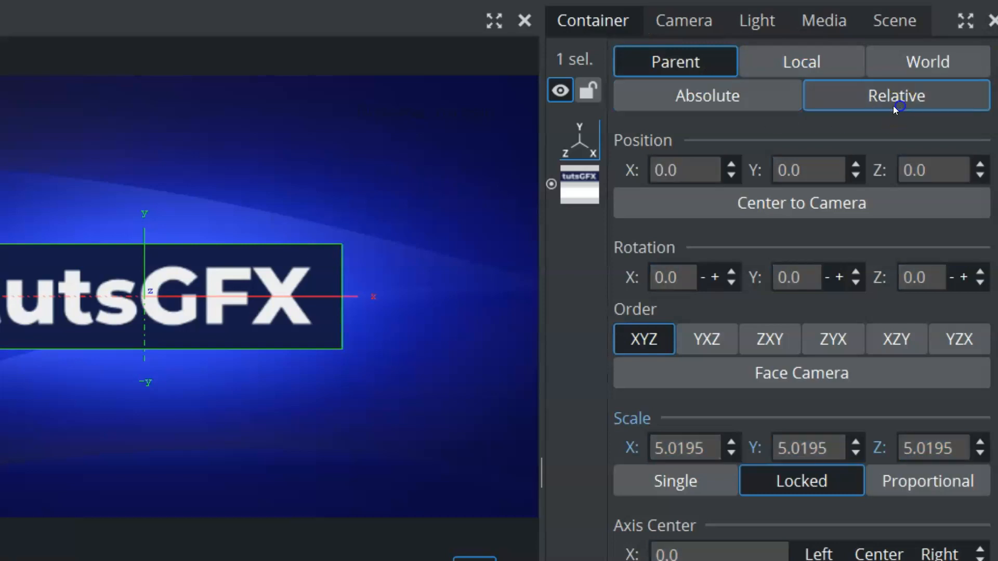
{"action": "left_click", "coordinate": [702, 101]}
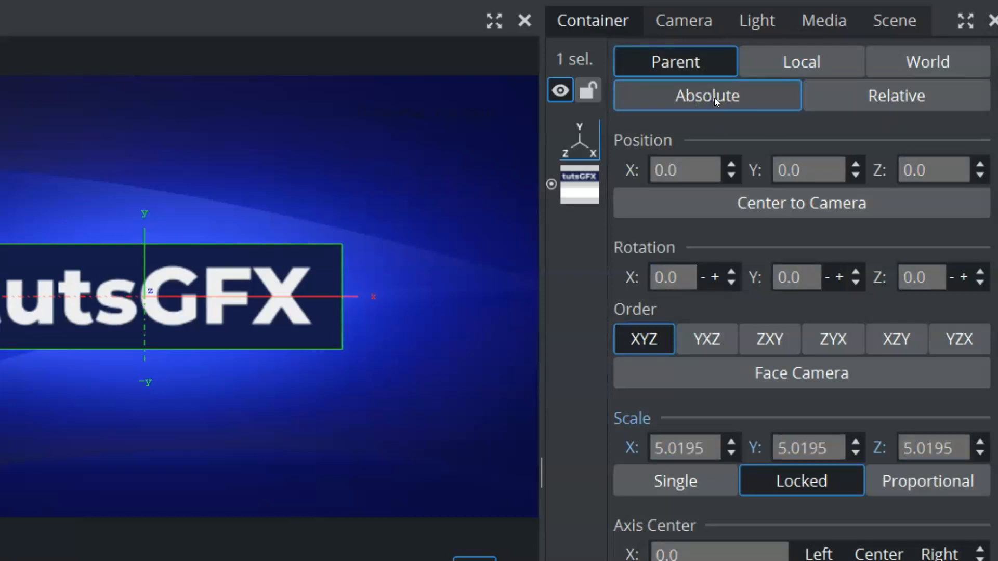
{"action": "left_click_drag", "start_coordinate": [667, 171], "coordinate": [766, 168]}
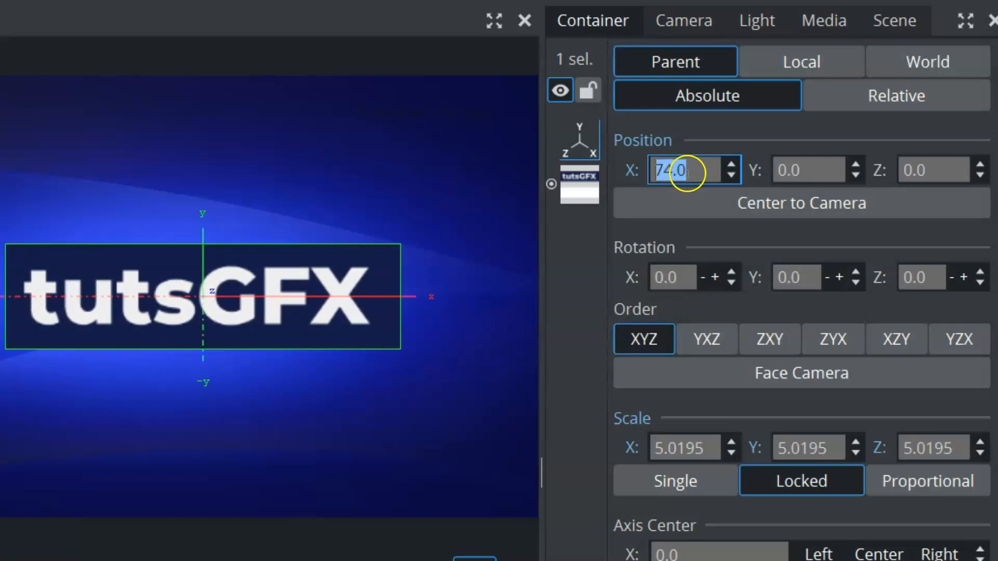
{"action": "left_click", "coordinate": [631, 171]}
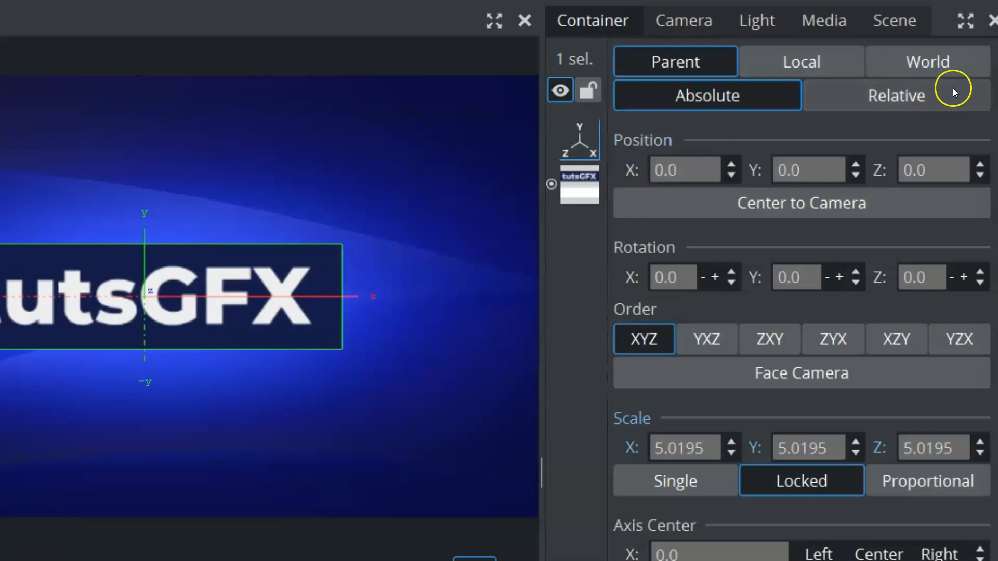
Switch to Relative mode and shift the logo along X, adding a further offset of 12
{"action": "left_click", "coordinate": [878, 99]}
{"action": "left_click_drag", "start_coordinate": [682, 173], "coordinate": [697, 171]}
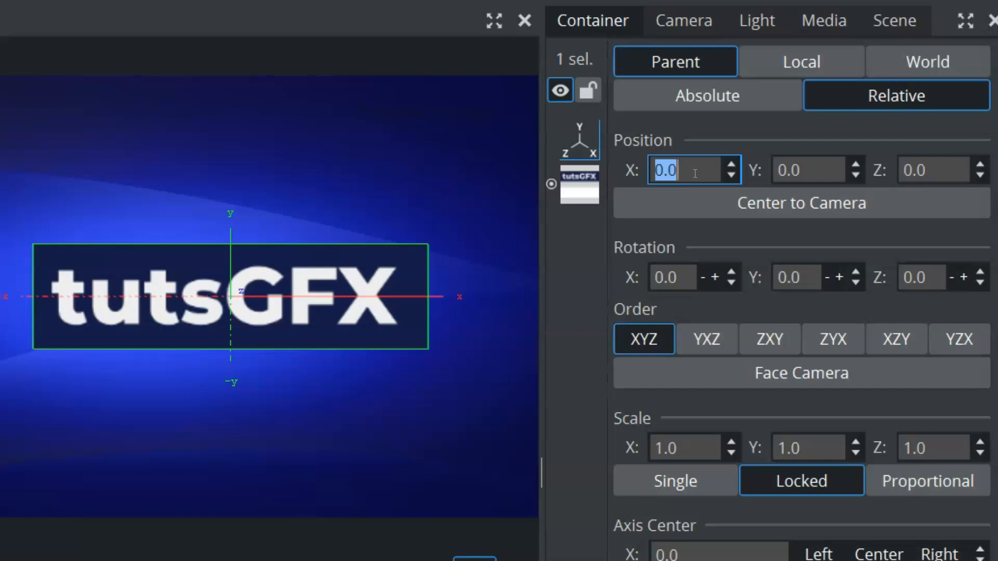
{"action": "type", "text": "12"}
{"action": "key", "text": "Return"}
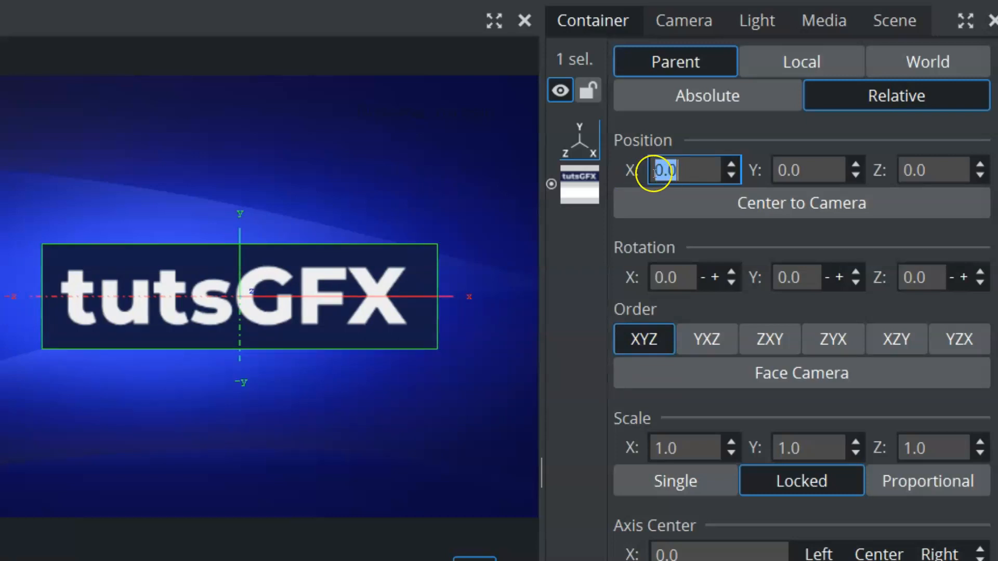
Return the logo's transformation to Absolute mode and reset its X position to 0
{"action": "left_click", "coordinate": [710, 104]}
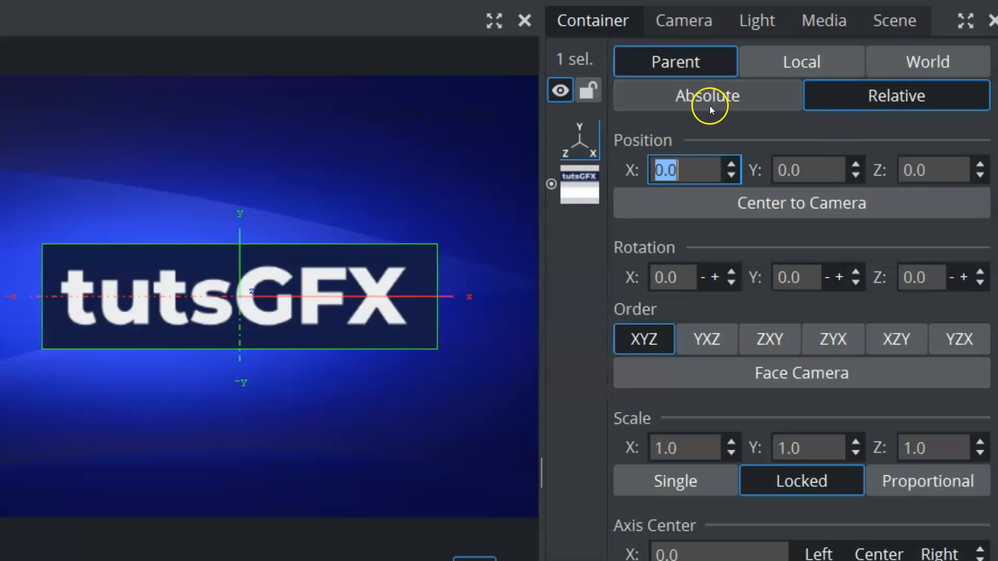
{"action": "left_click", "coordinate": [872, 101]}
{"action": "left_click", "coordinate": [686, 109]}
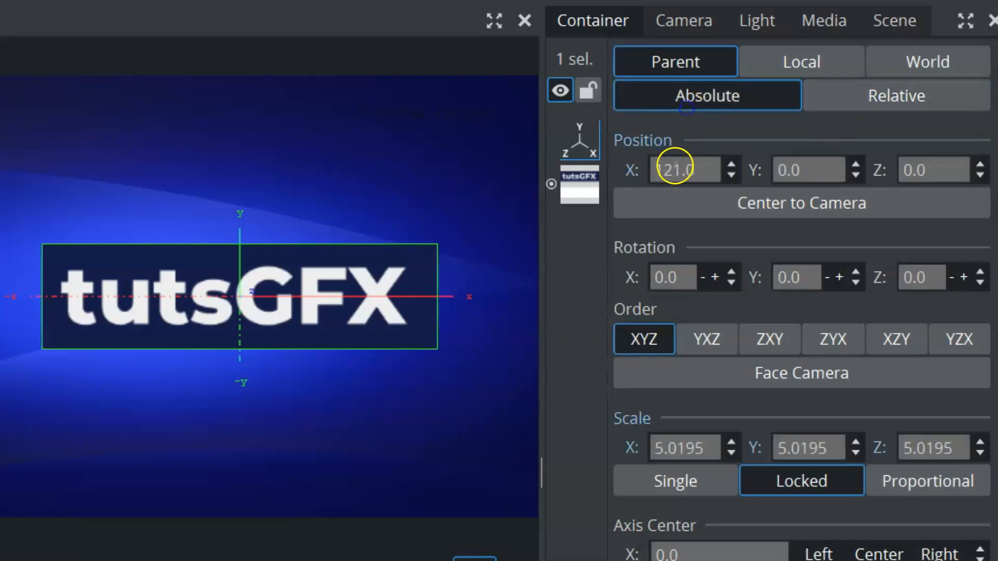
{"action": "left_click", "coordinate": [632, 171]}
{"action": "left_click", "coordinate": [661, 170]}
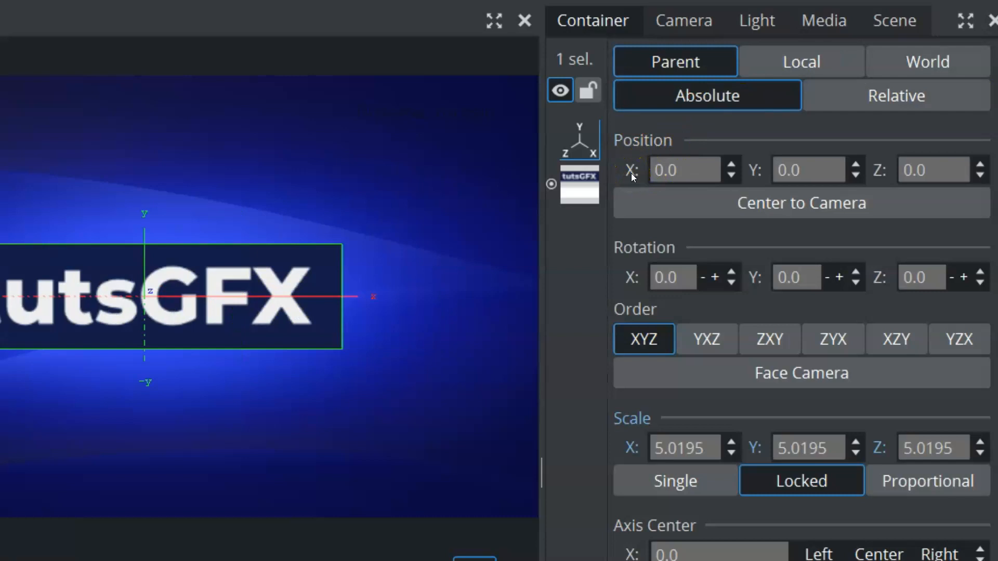
Try an X position of 32 on the logo in World space, and restore X to 0 and the Parent space
{"action": "left_click", "coordinate": [788, 63]}
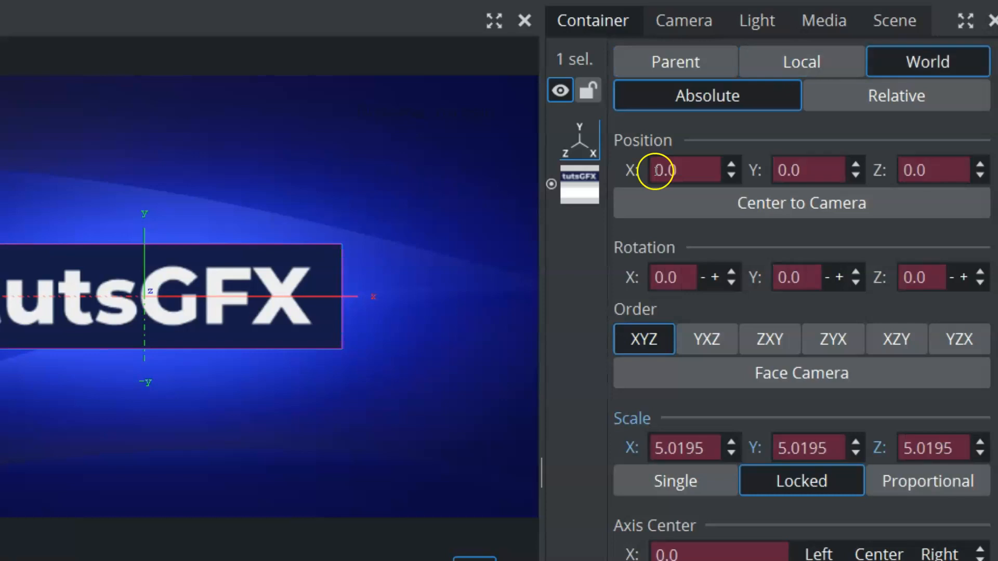
{"action": "left_click_drag", "start_coordinate": [656, 170], "coordinate": [694, 170]}
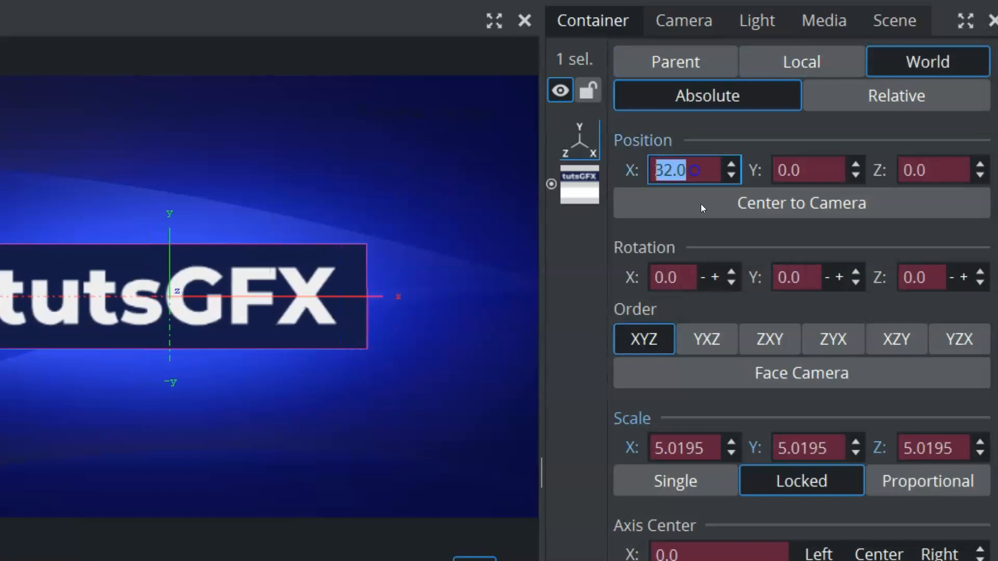
{"action": "left_click", "coordinate": [632, 168]}
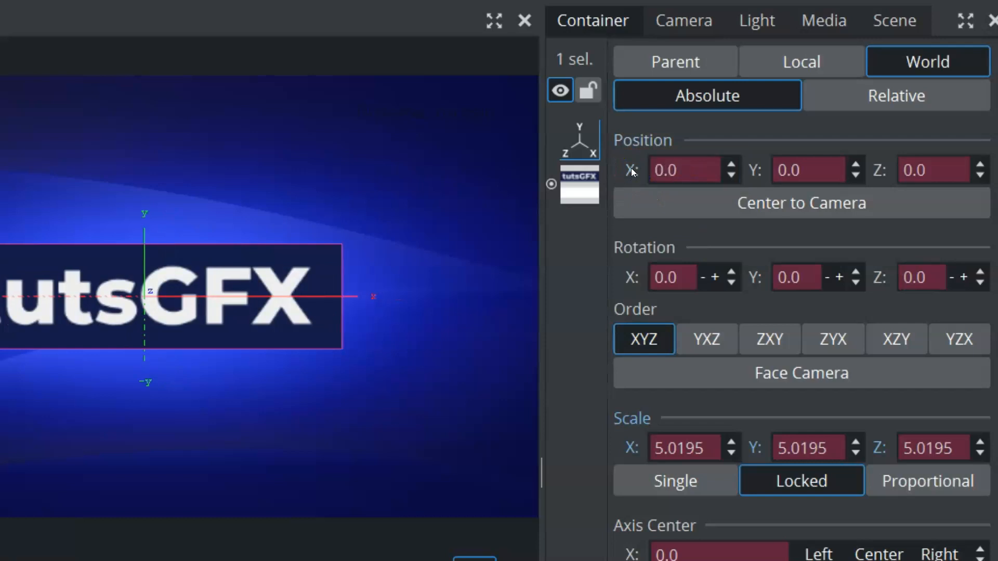
{"action": "left_click", "coordinate": [675, 60]}
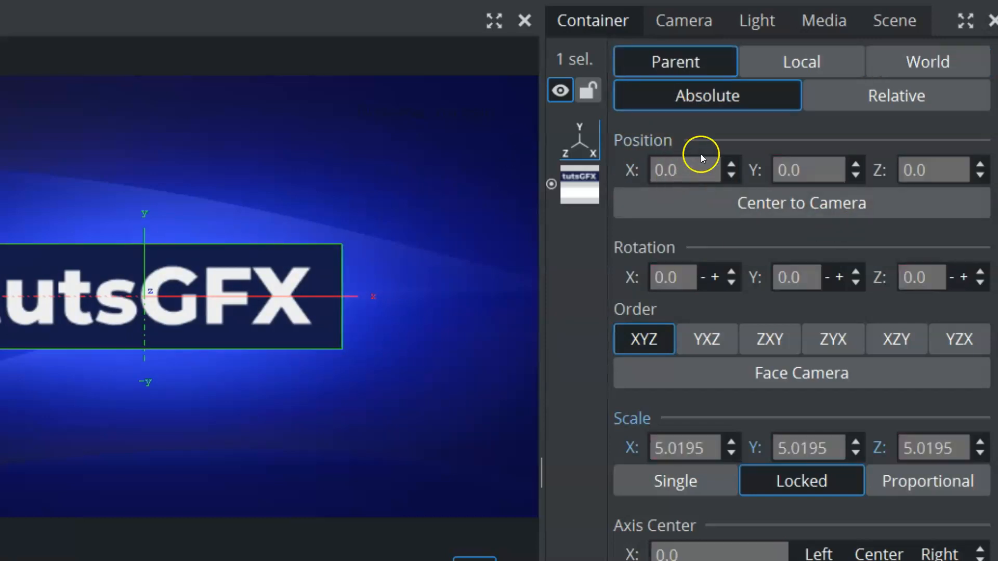
Move the logo to position X -46, Y 8 and Z 134 in Parent space
{"action": "left_click", "coordinate": [680, 178]}
{"action": "left_click", "coordinate": [777, 106]}
{"action": "left_click_drag", "start_coordinate": [686, 170], "coordinate": [633, 172]}
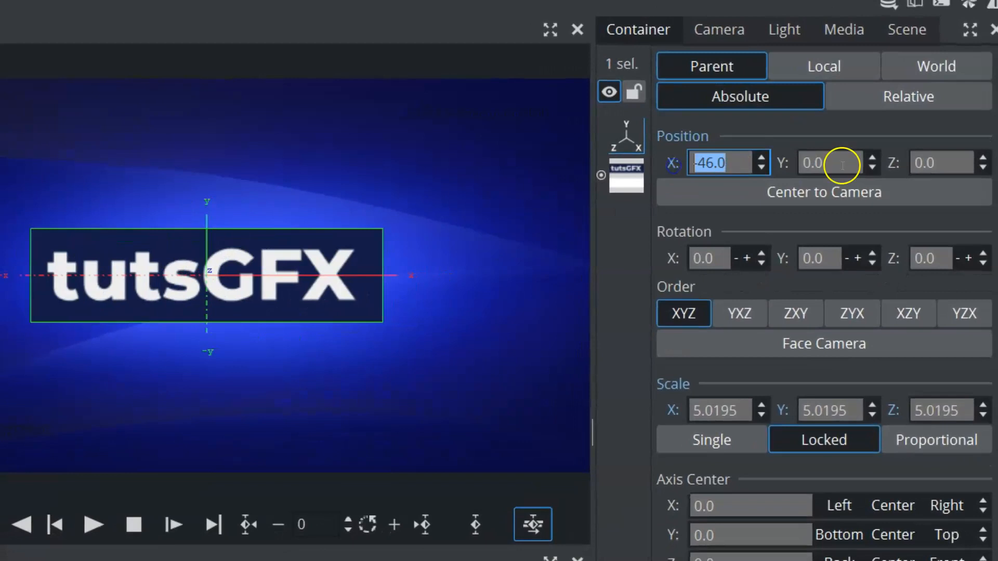
{"action": "mouse_move", "coordinate": [798, 160]}
{"action": "left_mouse_down"}
{"action": "mouse_move", "coordinate": [941, 167]}
{"action": "mouse_move", "coordinate": [709, 171]}
{"action": "mouse_move", "coordinate": [808, 176]}
{"action": "left_mouse_up"}
{"action": "left_click_drag", "start_coordinate": [952, 169], "coordinate": [997, 172]}
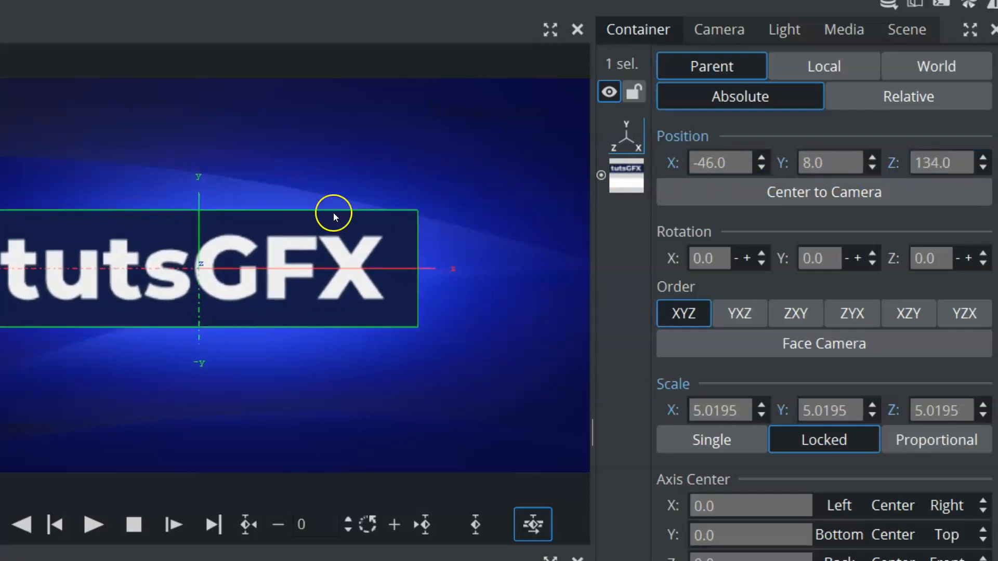
Show the logo's position handles in the scene and center the logo to the camera
{"action": "right_click", "coordinate": [204, 261]}
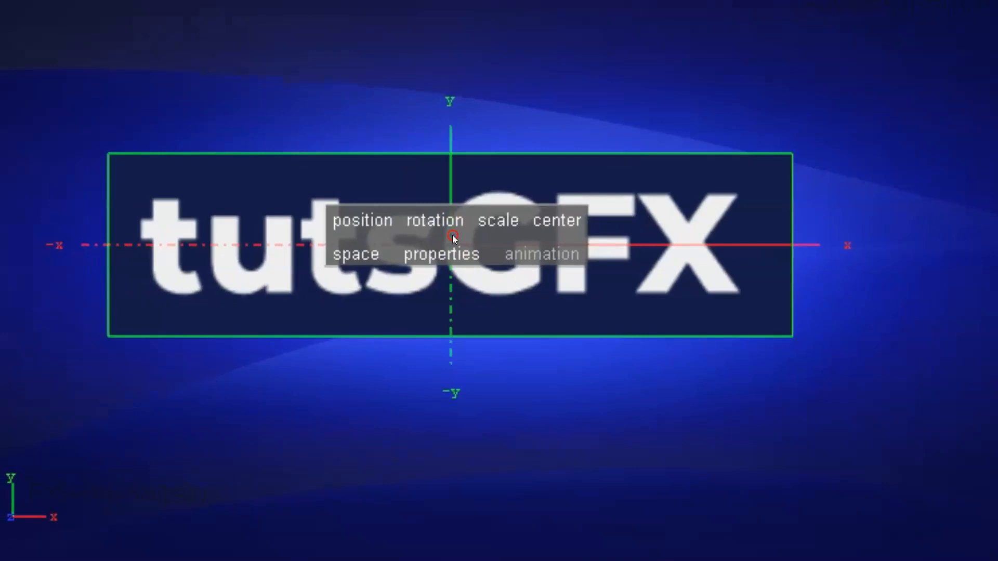
{"action": "left_click", "coordinate": [344, 229]}
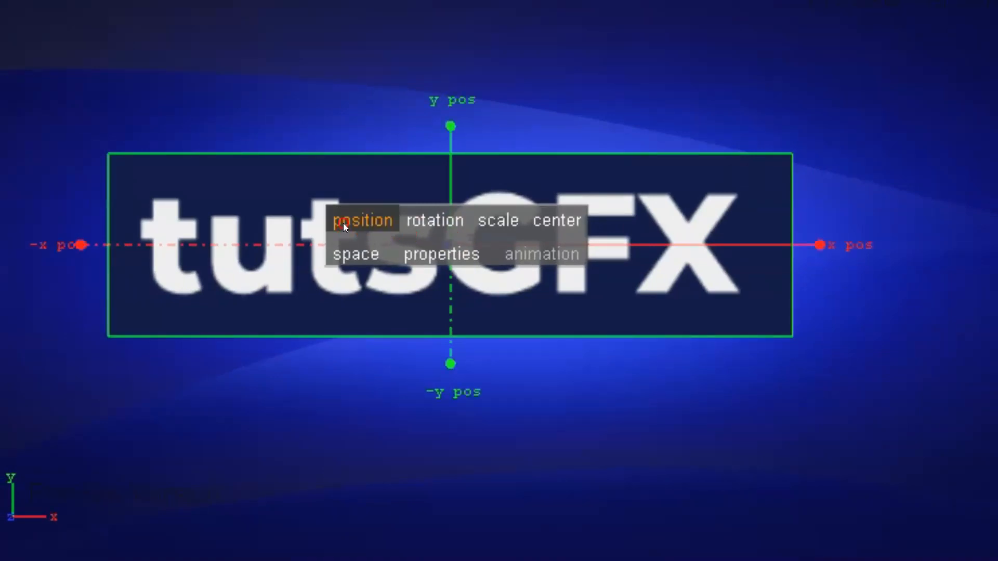
{"action": "left_click", "coordinate": [343, 225]}
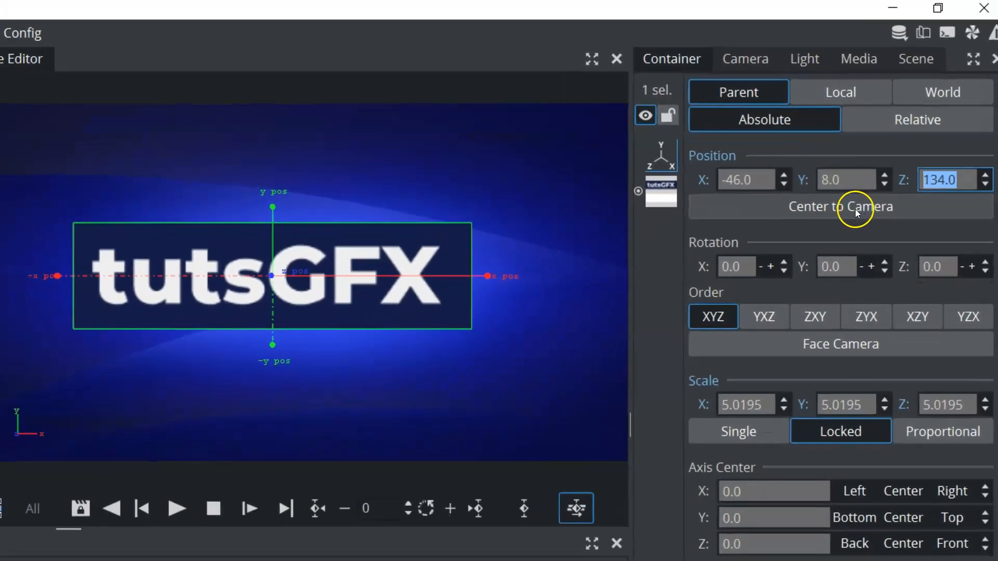
{"action": "left_click", "coordinate": [856, 212]}
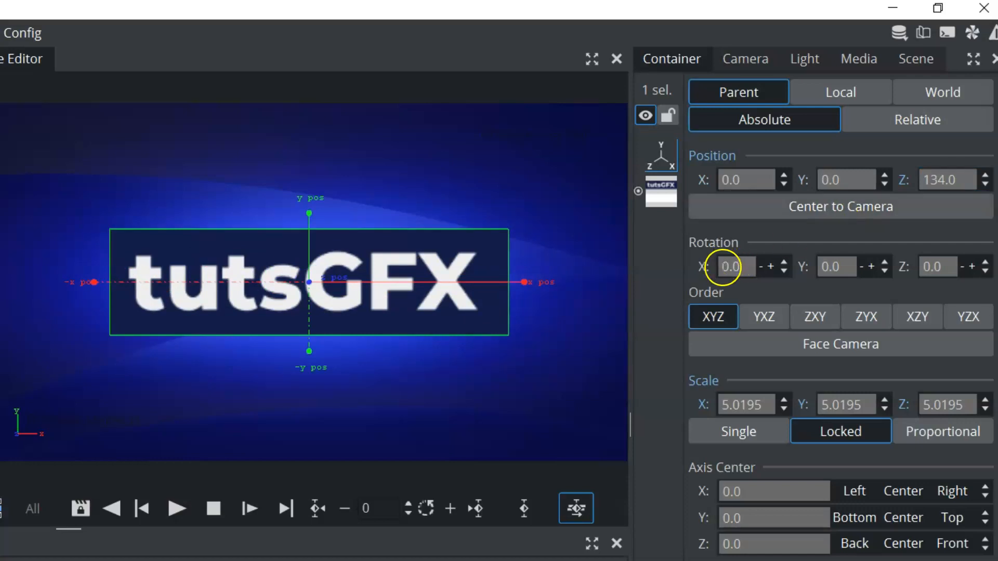
Try rotating the logo to X 7, Y -13 and Z 0, and turn it back to face the camera
{"action": "left_click_drag", "start_coordinate": [732, 270], "coordinate": [728, 271]}
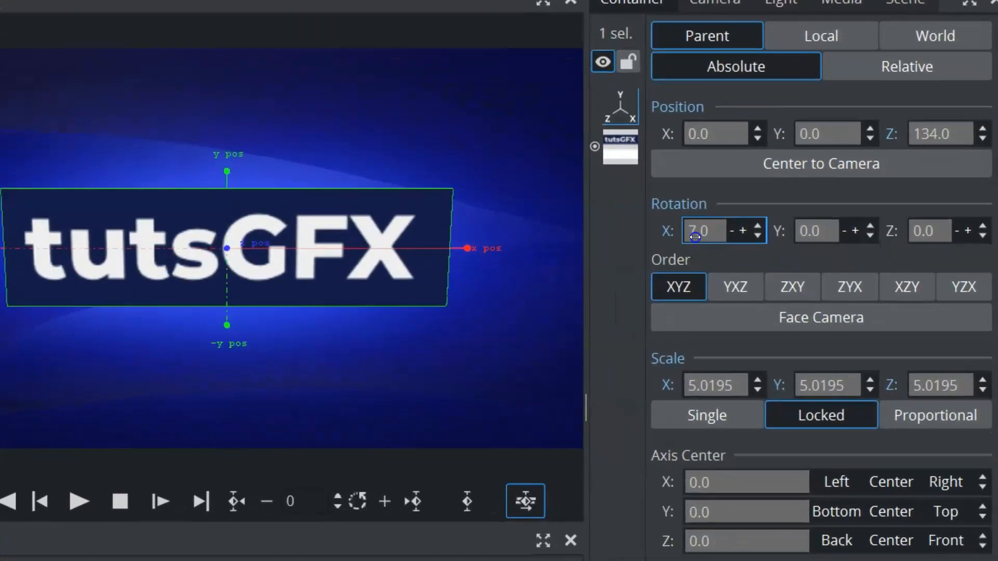
{"action": "left_click_drag", "start_coordinate": [799, 233], "coordinate": [799, 235]}
{"action": "left_click_drag", "start_coordinate": [925, 229], "coordinate": [925, 237]}
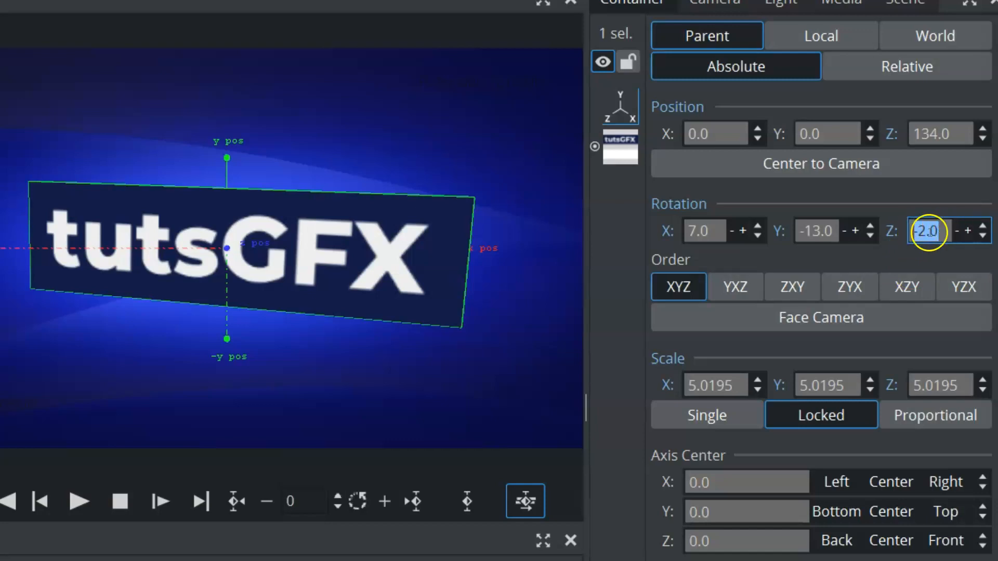
{"action": "type", "text": "0"}
{"action": "key", "text": "Return"}
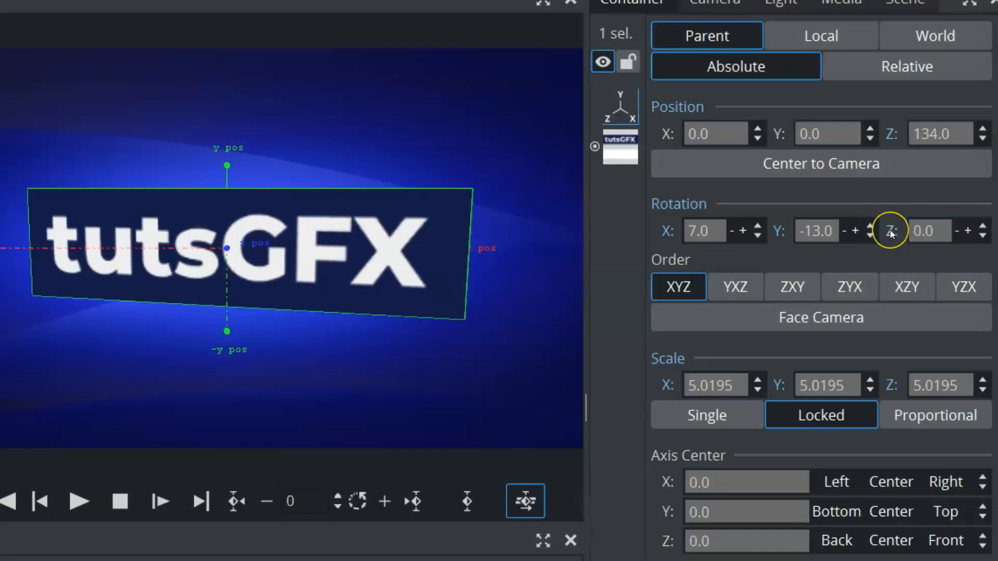
{"action": "left_click", "coordinate": [818, 318]}
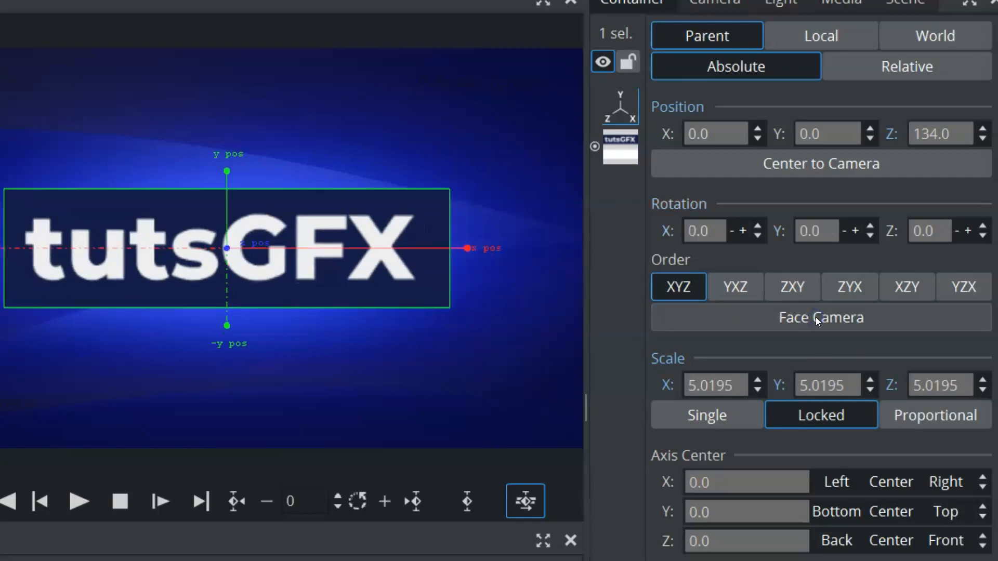
Try scaling the logo with Locked scaling to 5.0595 and 3.3995, and restore the X scale to 5.0195
{"action": "left_click", "coordinate": [695, 386]}
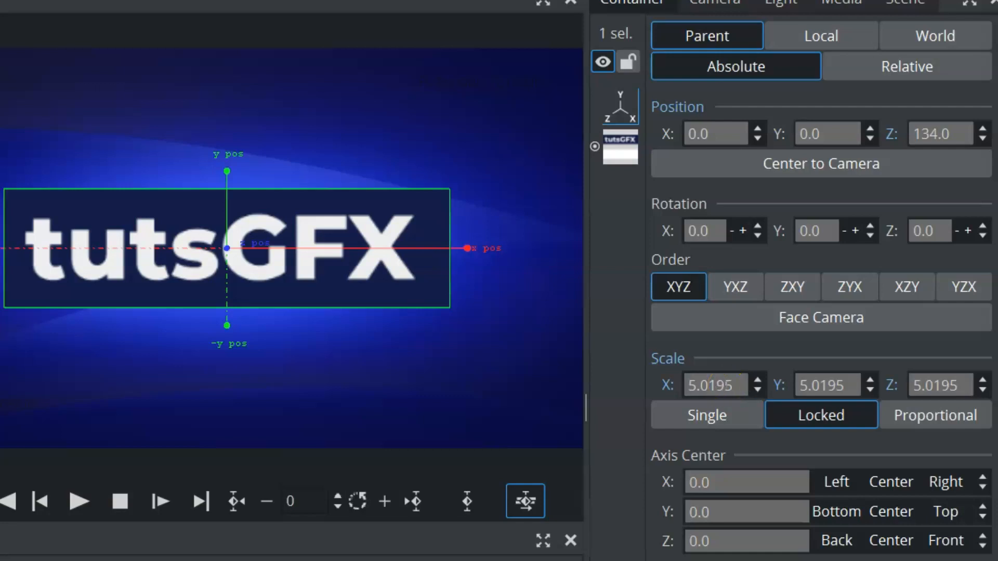
{"action": "left_click_drag", "start_coordinate": [694, 385], "coordinate": [695, 384]}
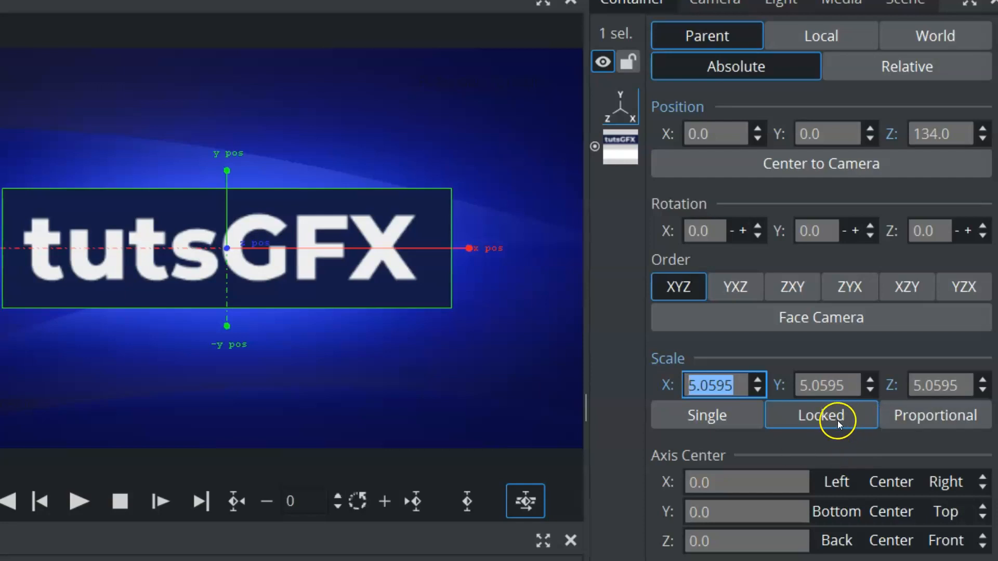
{"action": "left_click", "coordinate": [813, 419]}
{"action": "mouse_move", "coordinate": [698, 383]}
{"action": "left_mouse_down"}
{"action": "mouse_move", "coordinate": [684, 384]}
{"action": "mouse_move", "coordinate": [738, 386]}
{"action": "mouse_move", "coordinate": [510, 390]}
{"action": "mouse_move", "coordinate": [680, 383]}
{"action": "left_mouse_up"}
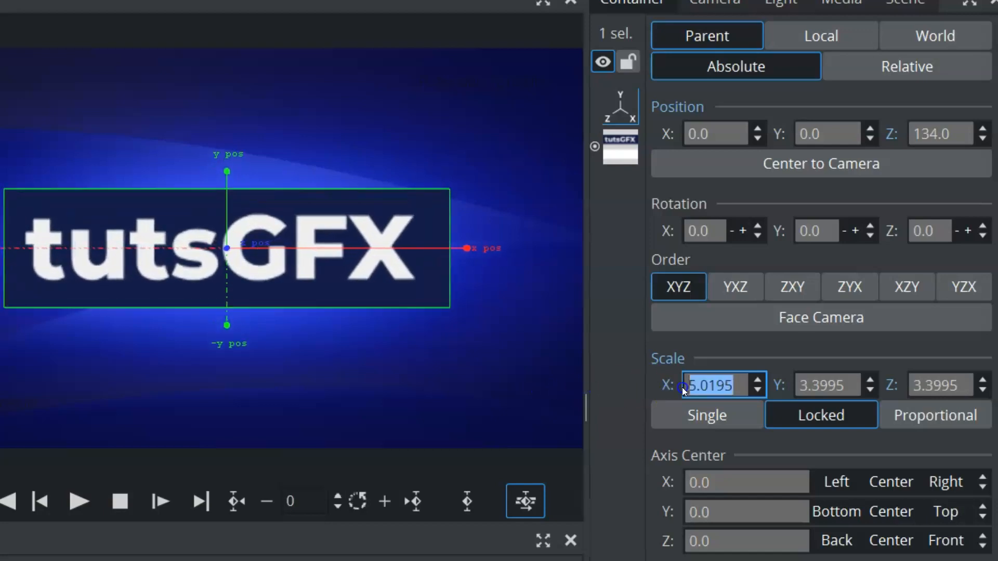
Try Single scaling on the logo at X 5.1295, Y 3.3595 and Z 5.2095, and Proportional scaling at Y 3.1795
{"action": "left_click", "coordinate": [708, 416]}
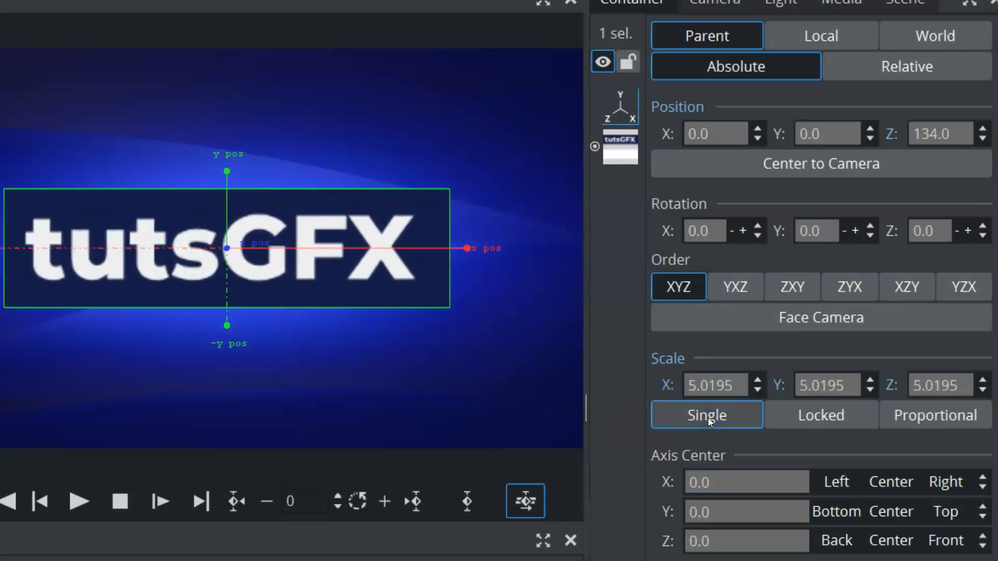
{"action": "left_click", "coordinate": [689, 387]}
{"action": "mouse_move", "coordinate": [691, 387]}
{"action": "left_mouse_down"}
{"action": "mouse_move", "coordinate": [823, 377]}
{"action": "mouse_move", "coordinate": [699, 380]}
{"action": "left_mouse_up"}
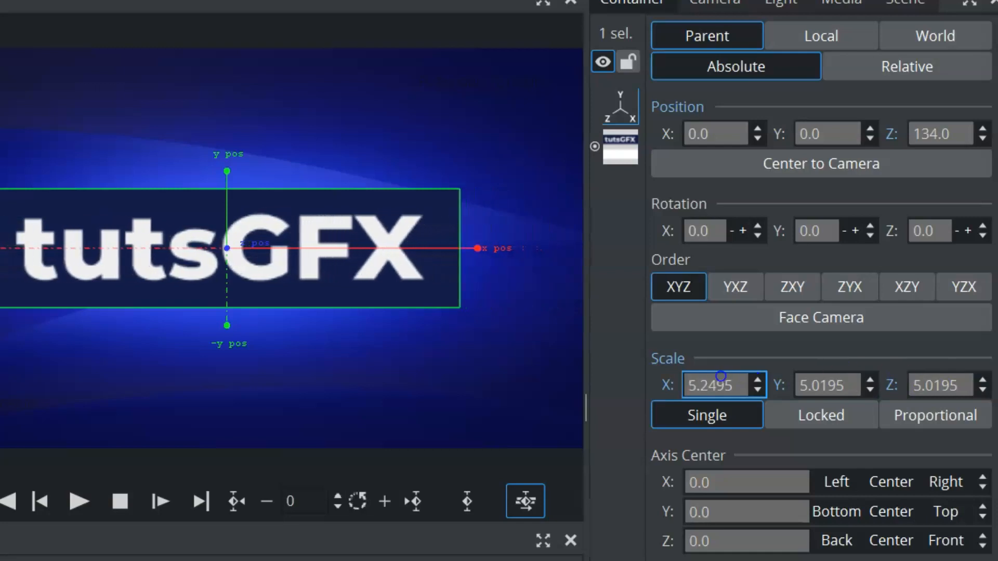
{"action": "left_click", "coordinate": [847, 387]}
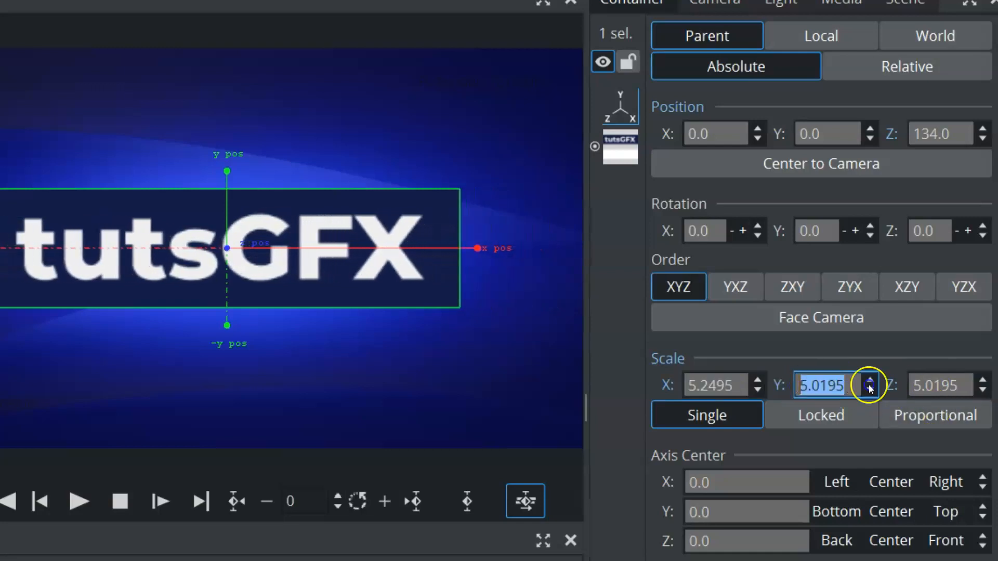
{"action": "left_click_drag", "start_coordinate": [839, 385], "coordinate": [704, 348]}
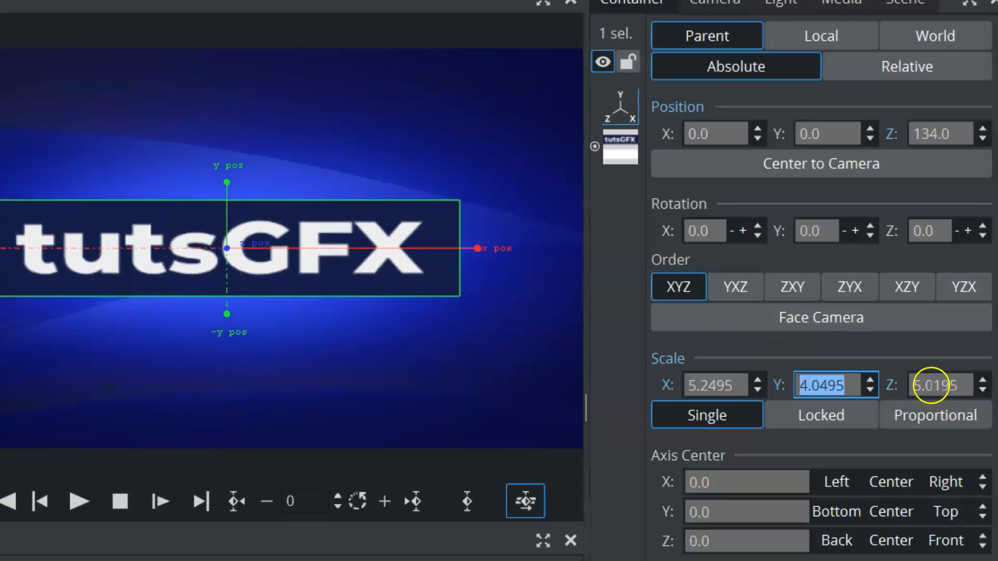
{"action": "left_click_drag", "start_coordinate": [931, 383], "coordinate": [925, 385]}
{"action": "left_click_drag", "start_coordinate": [984, 378], "coordinate": [909, 378]}
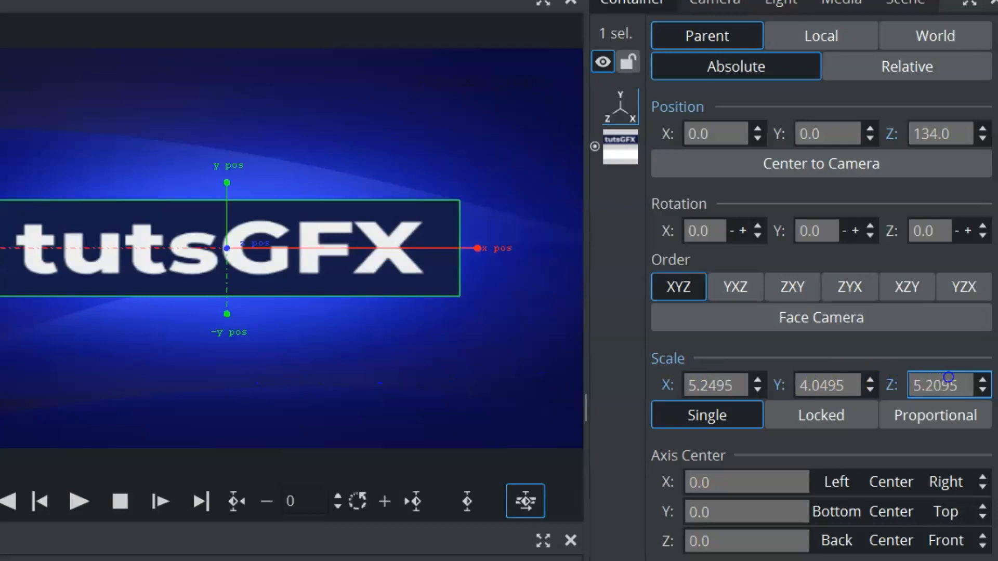
{"action": "left_click_drag", "start_coordinate": [811, 385], "coordinate": [682, 384]}
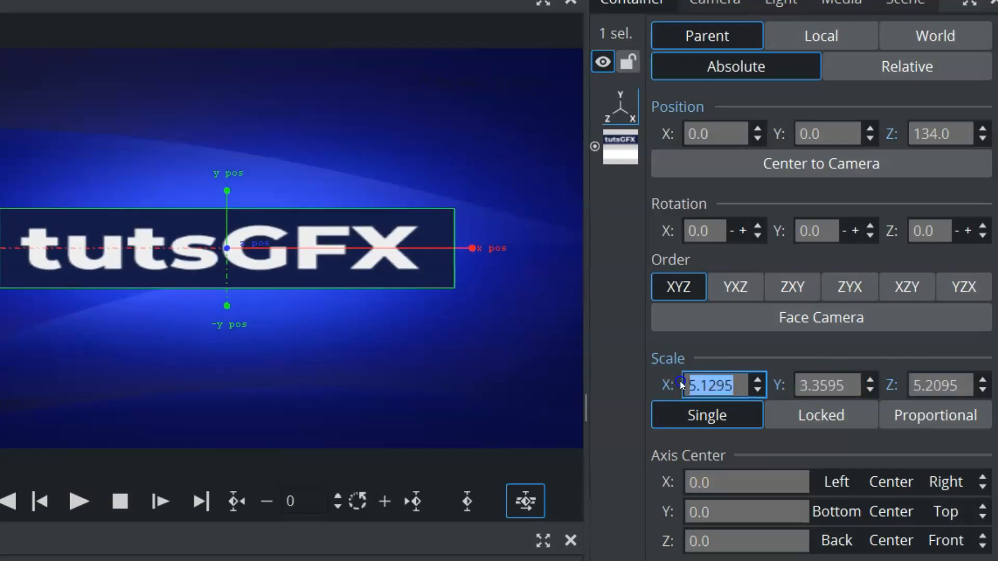
{"action": "left_click", "coordinate": [930, 416]}
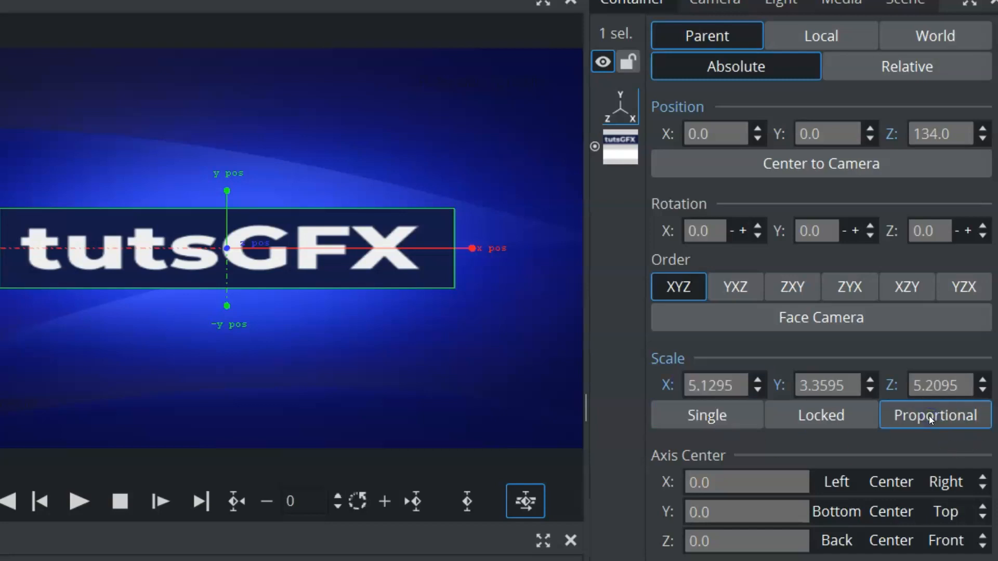
{"action": "left_click_drag", "start_coordinate": [820, 389], "coordinate": [782, 359]}
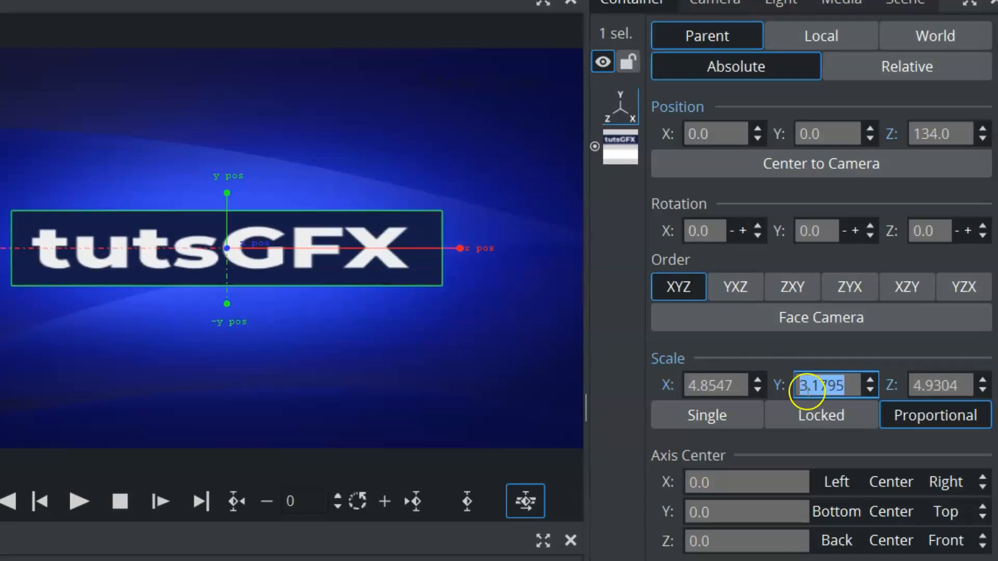
Set the logo's scale to 5.89 on all axes with Locked scaling, and toggle its handles in the scene off and on
{"action": "left_click", "coordinate": [806, 417]}
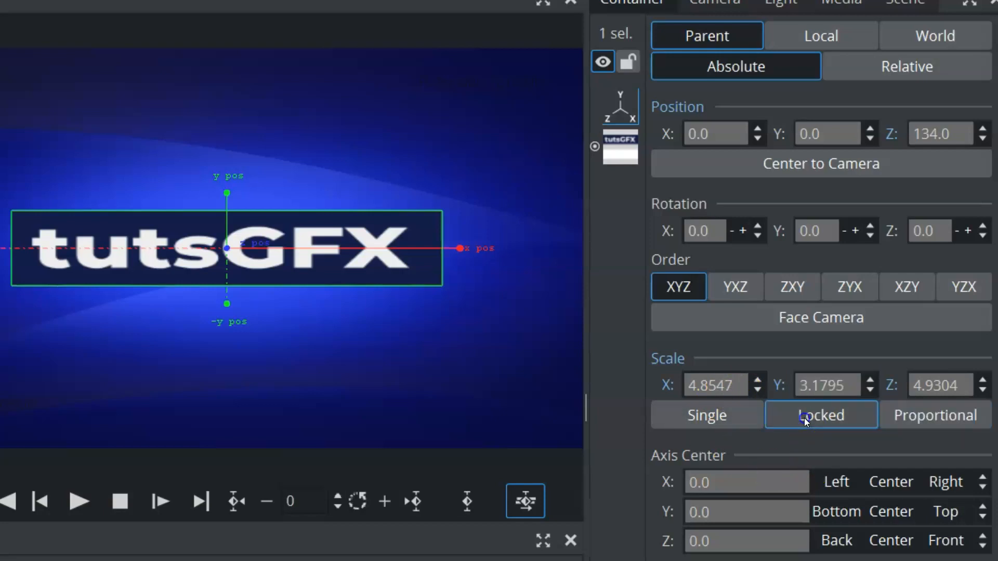
{"action": "left_click", "coordinate": [671, 385]}
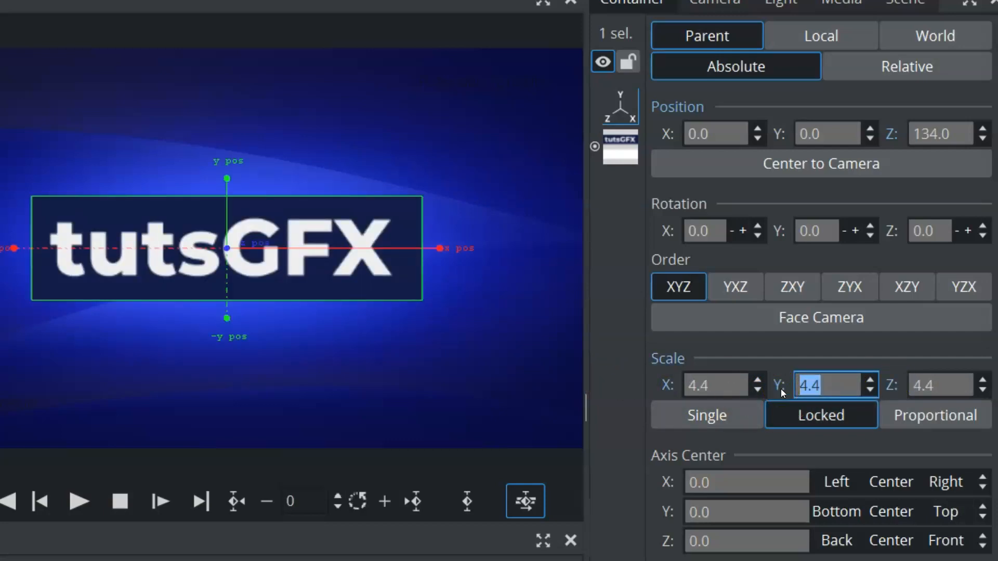
{"action": "type", "text": "5.89"}
{"action": "key", "text": "Return"}
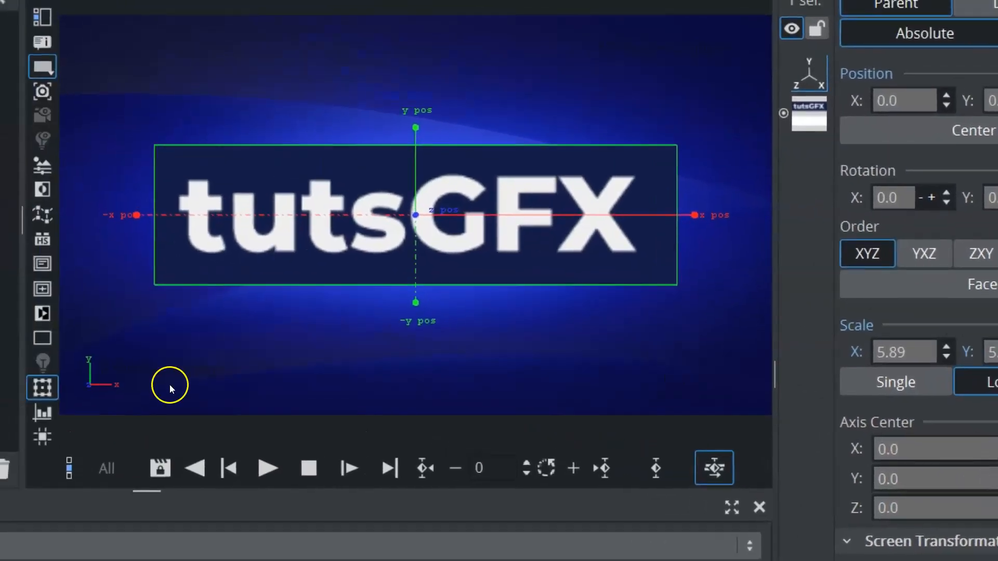
{"action": "left_click", "coordinate": [43, 387]}
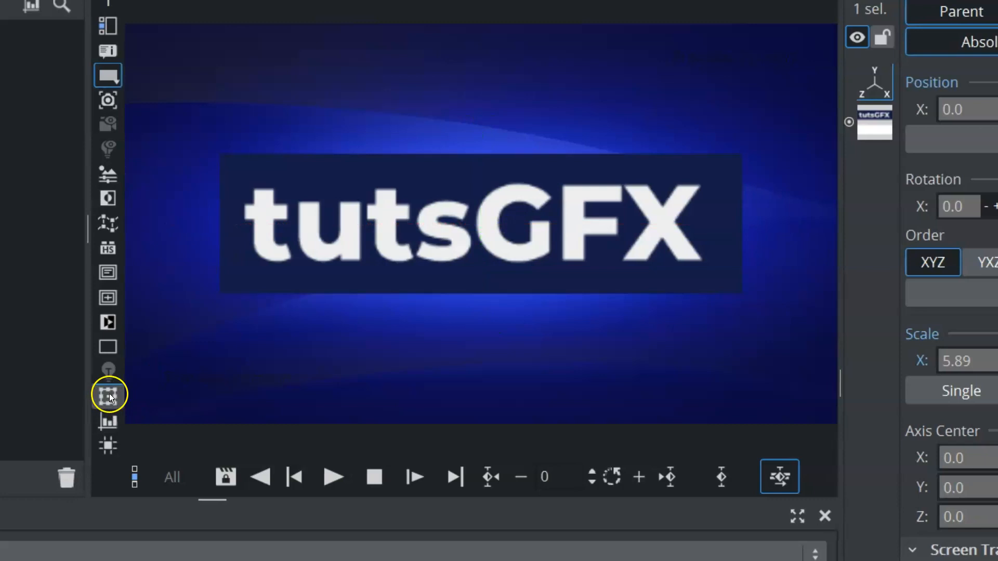
{"action": "left_click", "coordinate": [107, 397]}
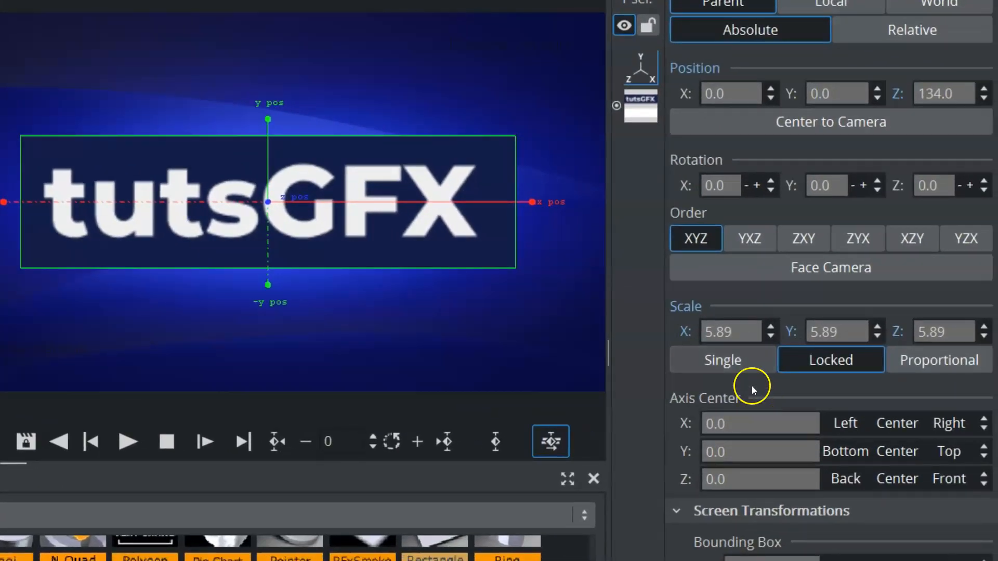
Try the logo's Y rotation and its axis center X at 1.0, center and right, and place that axis center at the left edge
{"action": "left_click_drag", "start_coordinate": [822, 186], "coordinate": [827, 180]}
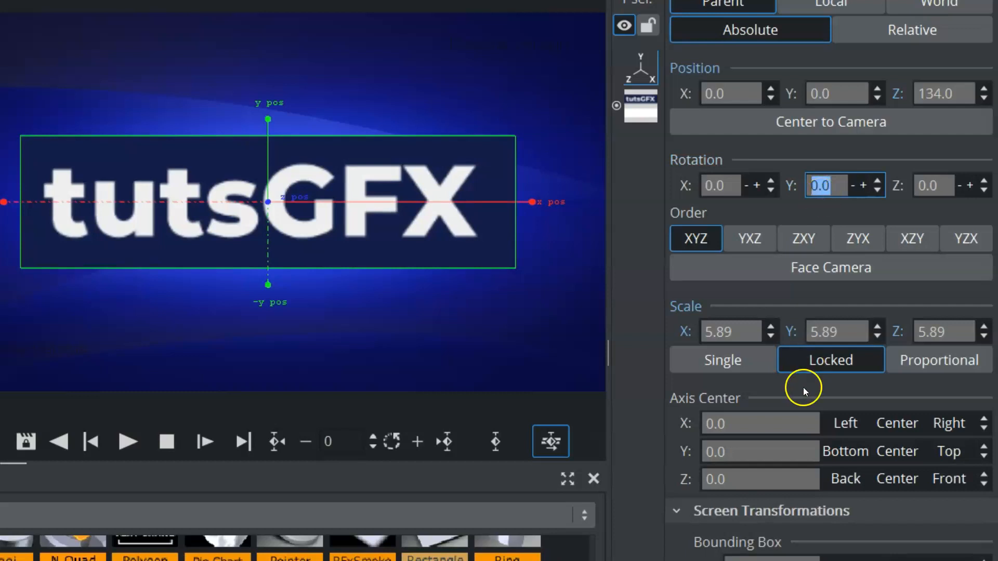
{"action": "mouse_move", "coordinate": [733, 416]}
{"action": "left_mouse_down"}
{"action": "mouse_move", "coordinate": [712, 424]}
{"action": "mouse_move", "coordinate": [773, 416]}
{"action": "mouse_move", "coordinate": [725, 419]}
{"action": "mouse_move", "coordinate": [741, 425]}
{"action": "left_mouse_up"}
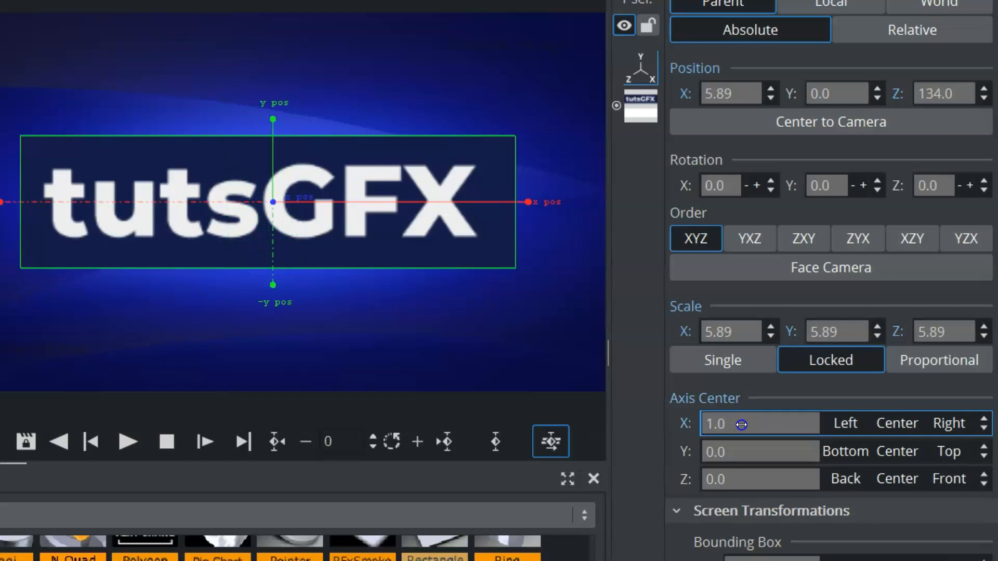
{"action": "left_click", "coordinate": [847, 423]}
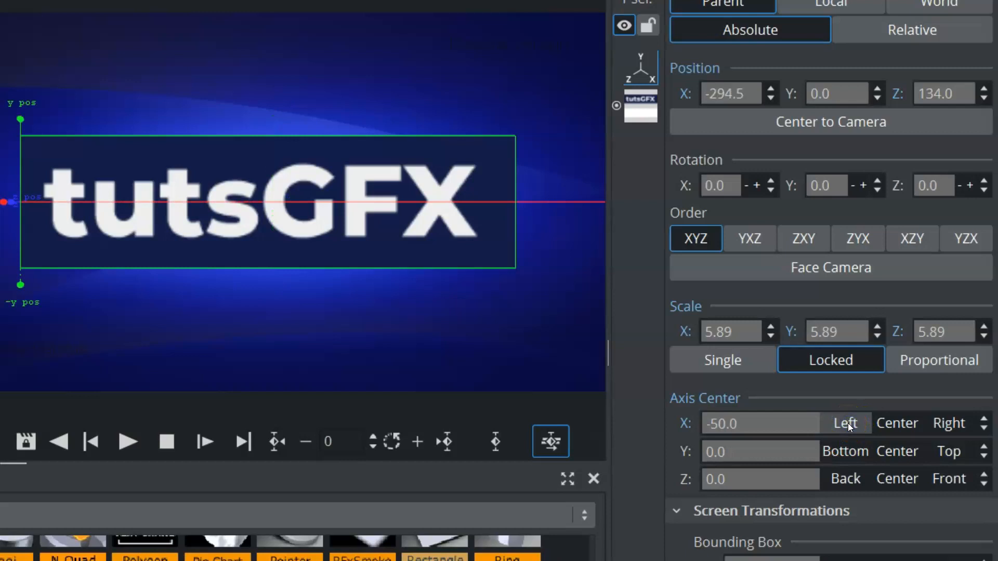
{"action": "left_click", "coordinate": [898, 423]}
{"action": "left_click", "coordinate": [951, 423]}
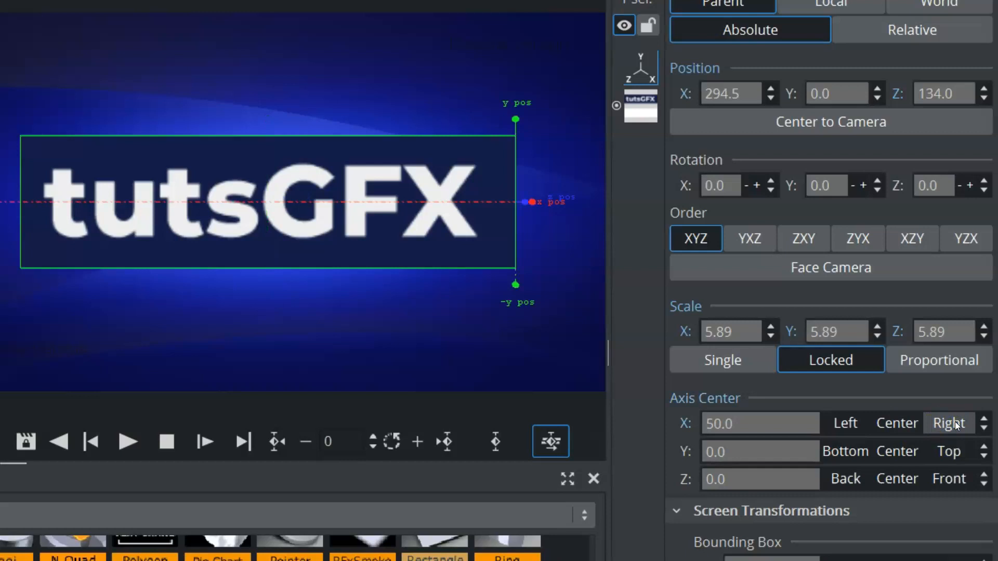
{"action": "left_click", "coordinate": [840, 422]}
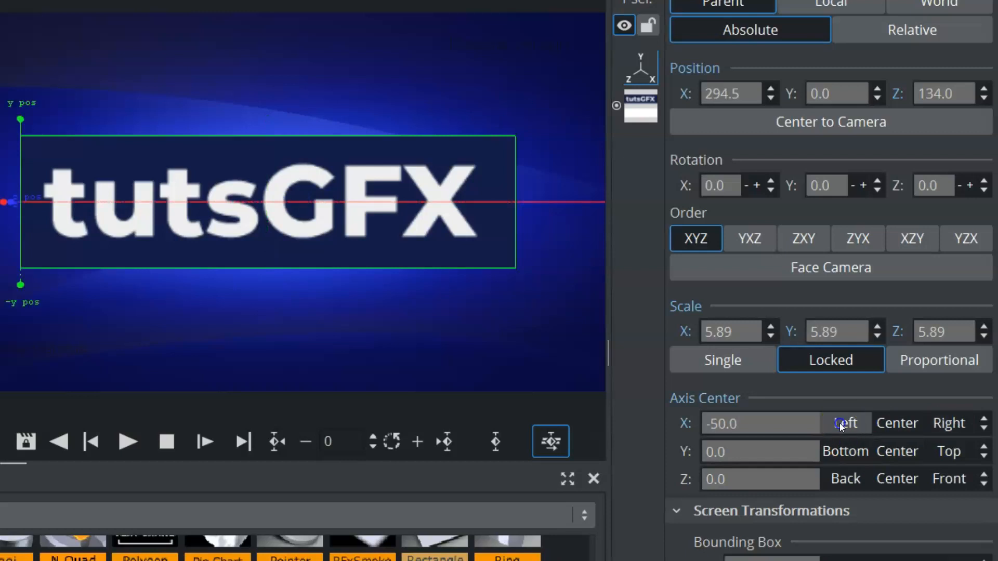
Try rotating the logo to Y -1 about its left edge, 3 about its center and 2 about its right edge, and reset the axis center X
{"action": "mouse_move", "coordinate": [834, 186]}
{"action": "left_mouse_down"}
{"action": "mouse_move", "coordinate": [817, 185]}
{"action": "mouse_move", "coordinate": [951, 167]}
{"action": "mouse_move", "coordinate": [842, 169]}
{"action": "mouse_move", "coordinate": [852, 171]}
{"action": "mouse_move", "coordinate": [832, 174]}
{"action": "mouse_move", "coordinate": [855, 174]}
{"action": "mouse_move", "coordinate": [834, 179]}
{"action": "left_mouse_up"}
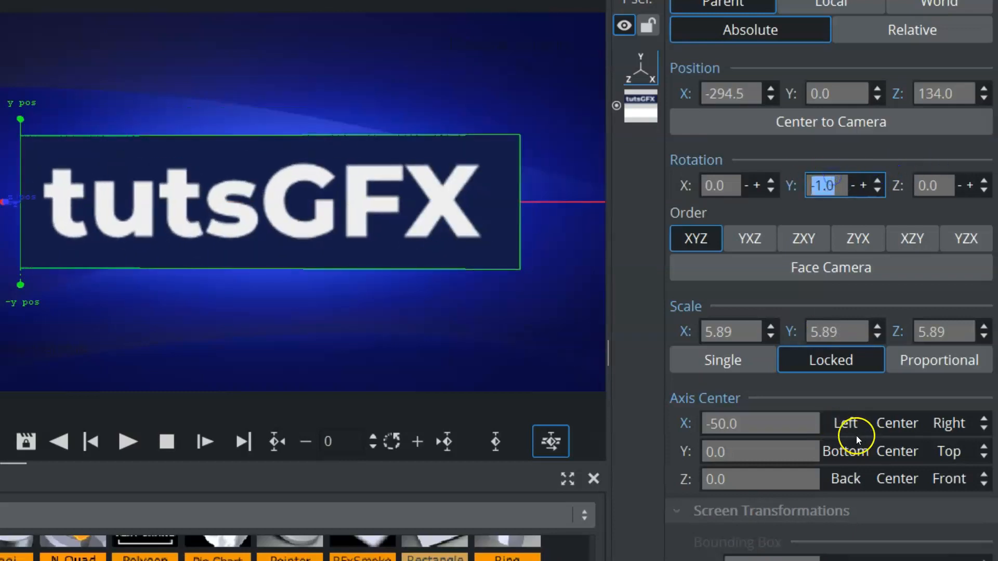
{"action": "left_click", "coordinate": [884, 424]}
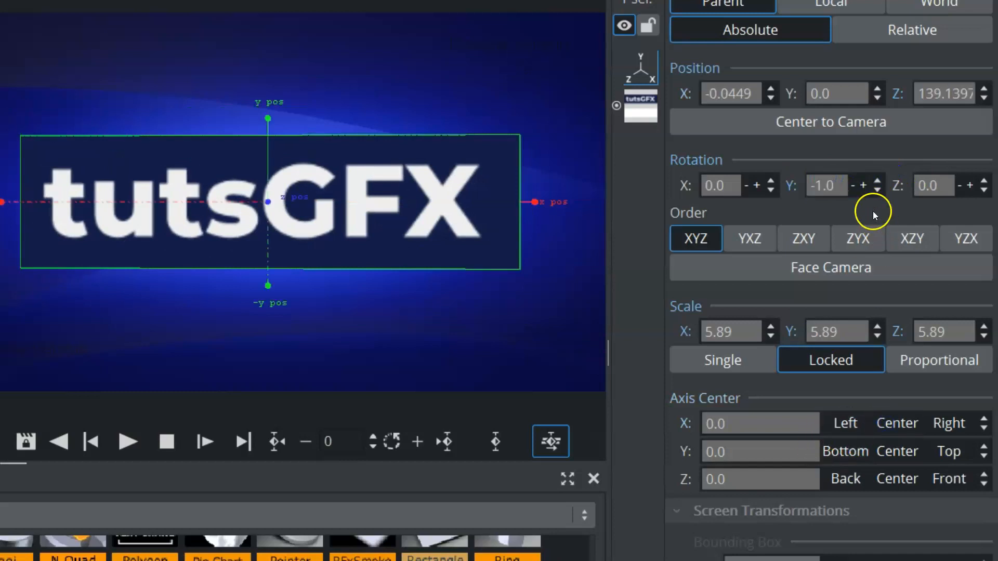
{"action": "mouse_move", "coordinate": [835, 185]}
{"action": "left_mouse_down"}
{"action": "mouse_move", "coordinate": [800, 192]}
{"action": "mouse_move", "coordinate": [851, 195]}
{"action": "mouse_move", "coordinate": [840, 194]}
{"action": "left_mouse_up"}
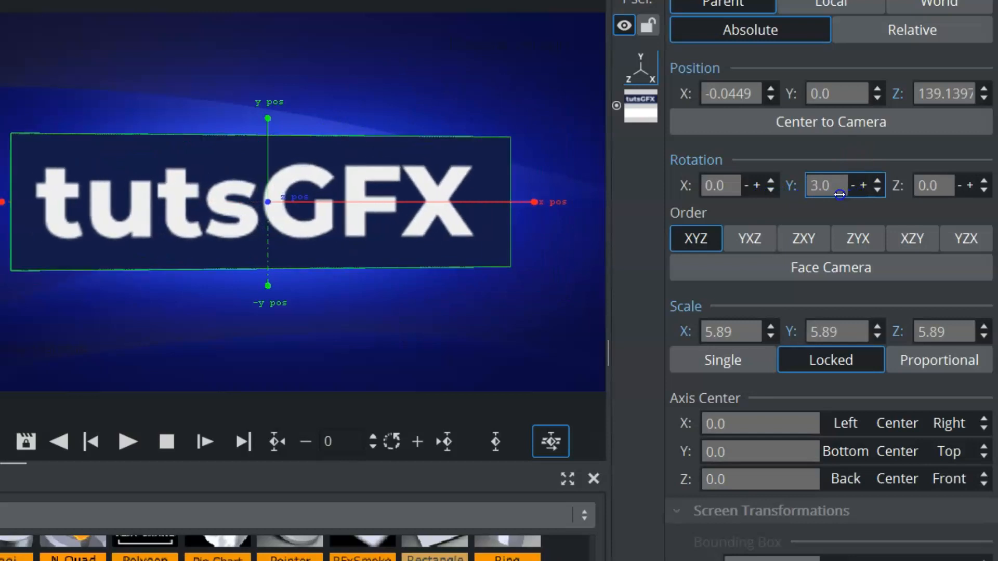
{"action": "left_click", "coordinate": [939, 424]}
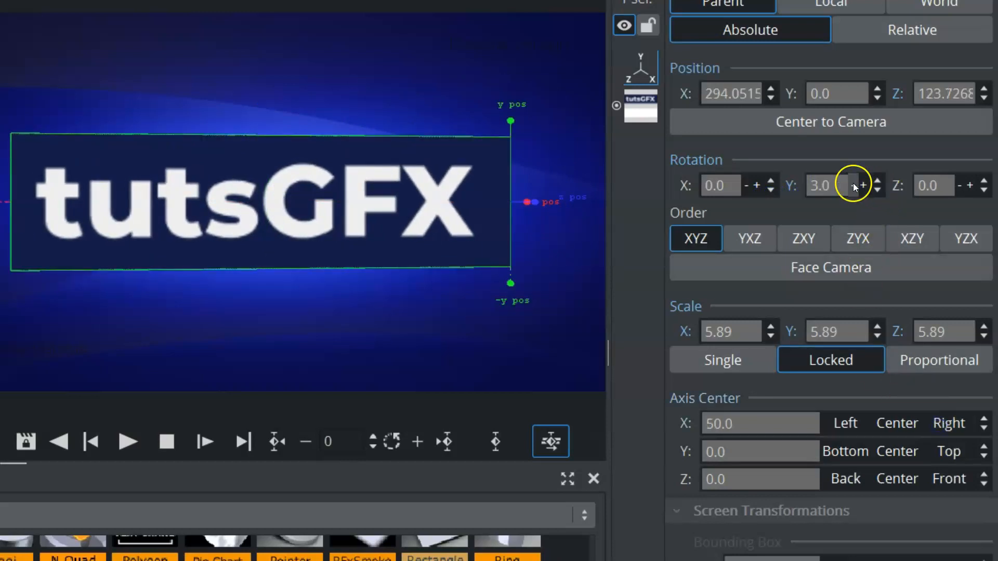
{"action": "mouse_move", "coordinate": [843, 187]}
{"action": "left_mouse_down"}
{"action": "mouse_move", "coordinate": [863, 186]}
{"action": "mouse_move", "coordinate": [829, 183]}
{"action": "left_mouse_up"}
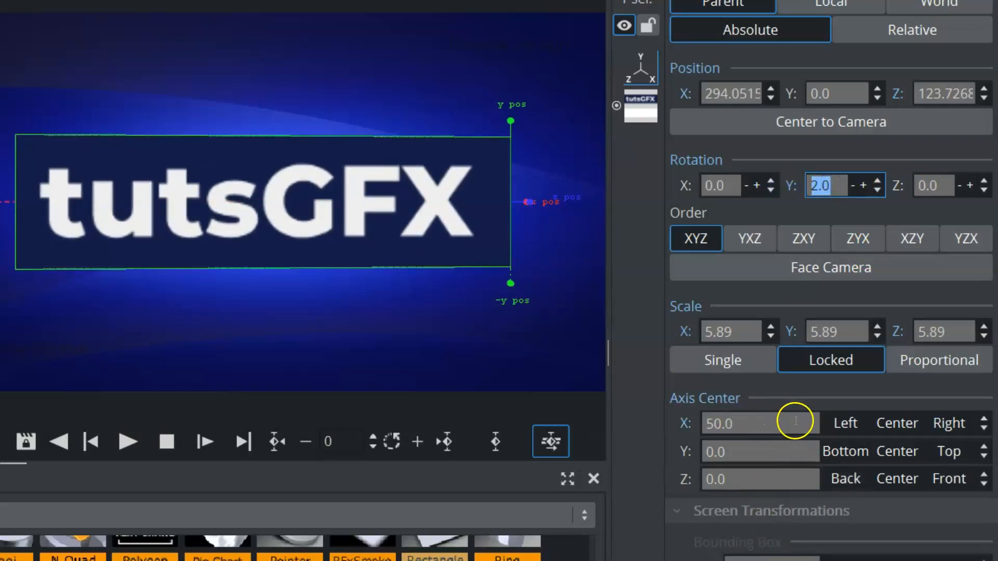
{"action": "left_click", "coordinate": [683, 427]}
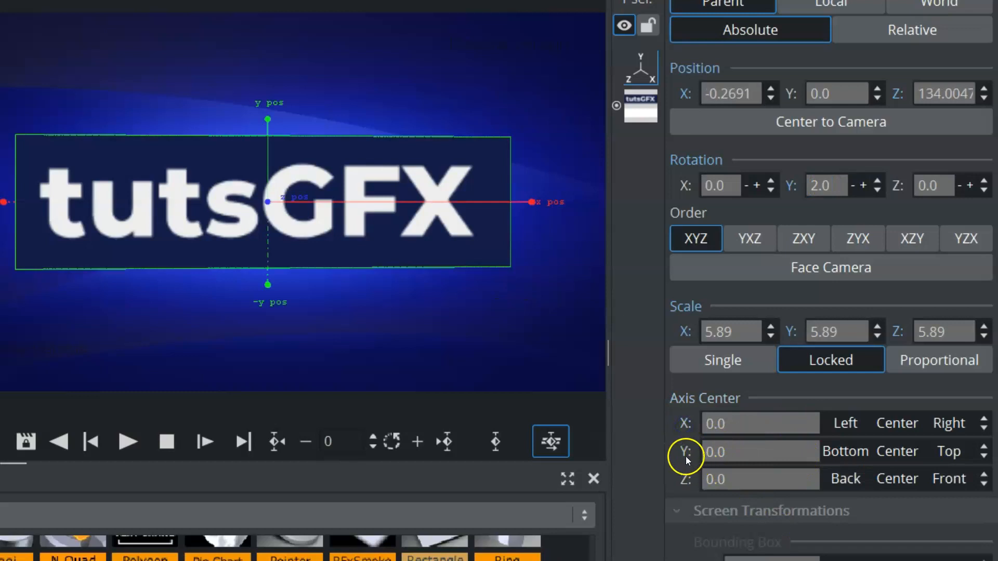
Try the bottom and center for the logo's axis center Y, set it to the top and rotate the logo to X 5
{"action": "mouse_move", "coordinate": [728, 452]}
{"action": "left_mouse_down"}
{"action": "mouse_move", "coordinate": [760, 443]}
{"action": "mouse_move", "coordinate": [741, 451]}
{"action": "left_mouse_up"}
{"action": "left_click", "coordinate": [845, 451]}
{"action": "left_click", "coordinate": [890, 452]}
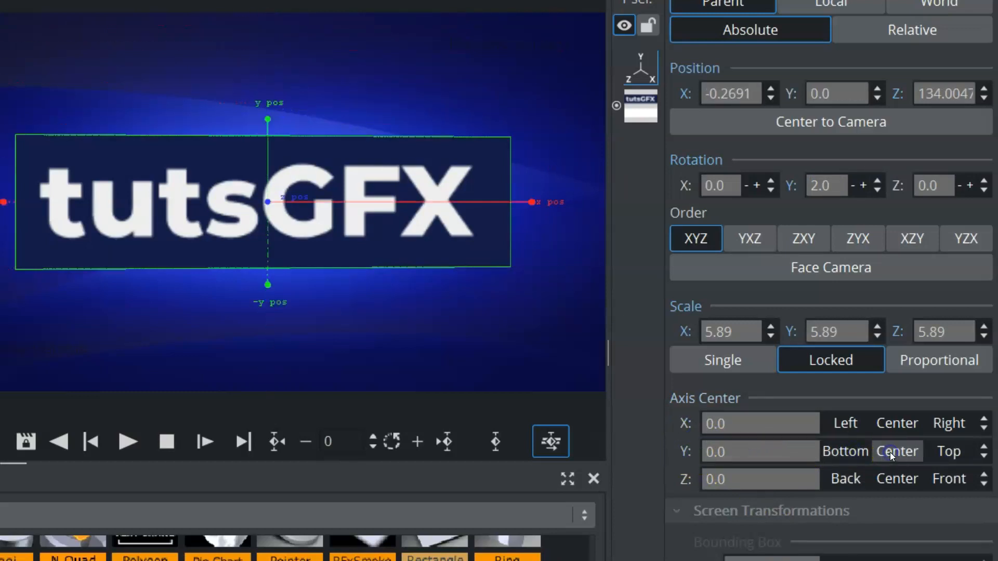
{"action": "left_click", "coordinate": [948, 452]}
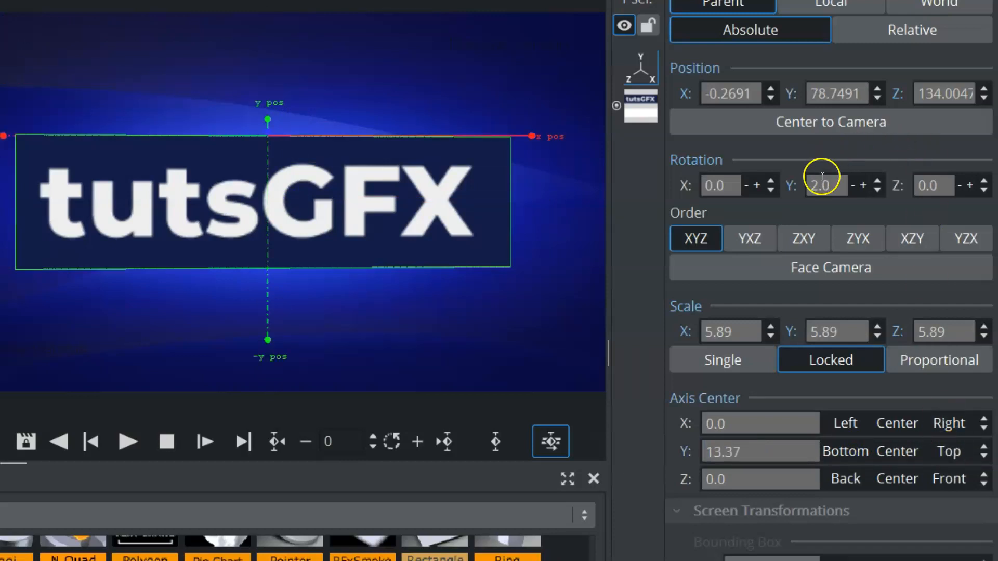
{"action": "left_click_drag", "start_coordinate": [720, 186], "coordinate": [727, 209]}
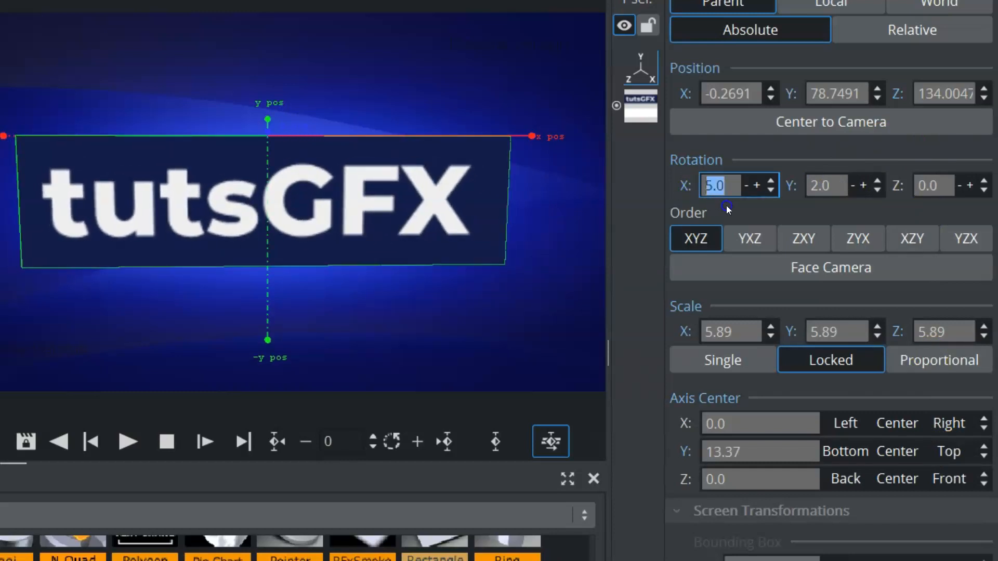
Try back, center and front for the logo's axis center Z, and reset the logo's rotation and scale to their defaults
{"action": "left_click", "coordinate": [733, 479]}
{"action": "left_click", "coordinate": [839, 482]}
{"action": "left_click", "coordinate": [886, 482]}
{"action": "left_click", "coordinate": [947, 479]}
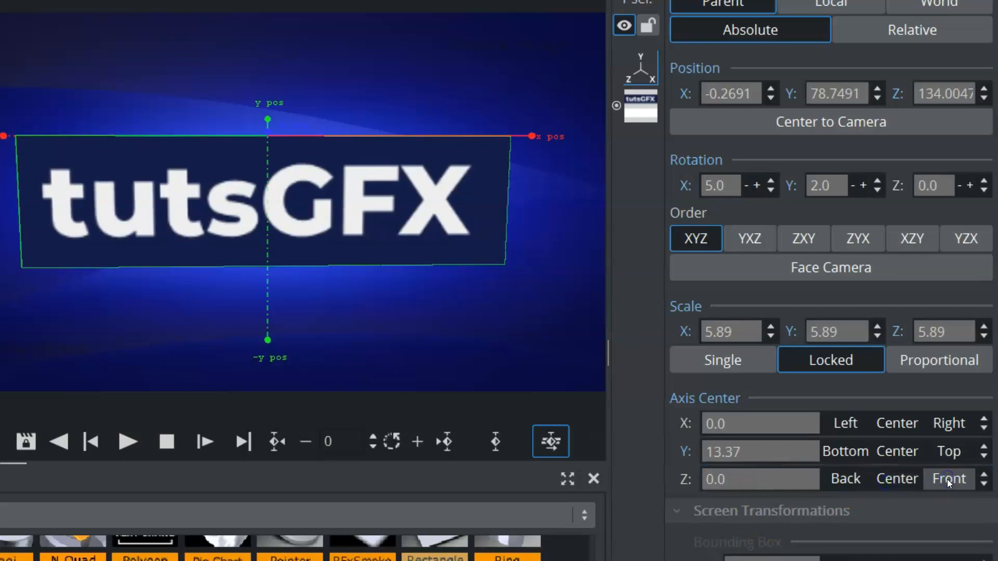
{"action": "left_click", "coordinate": [688, 186]}
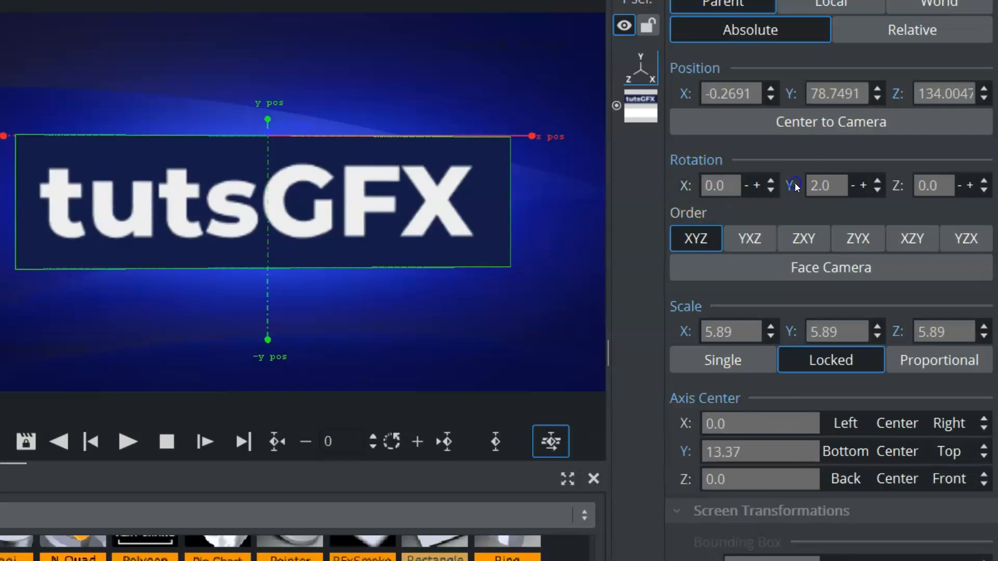
{"action": "left_click", "coordinate": [790, 332]}
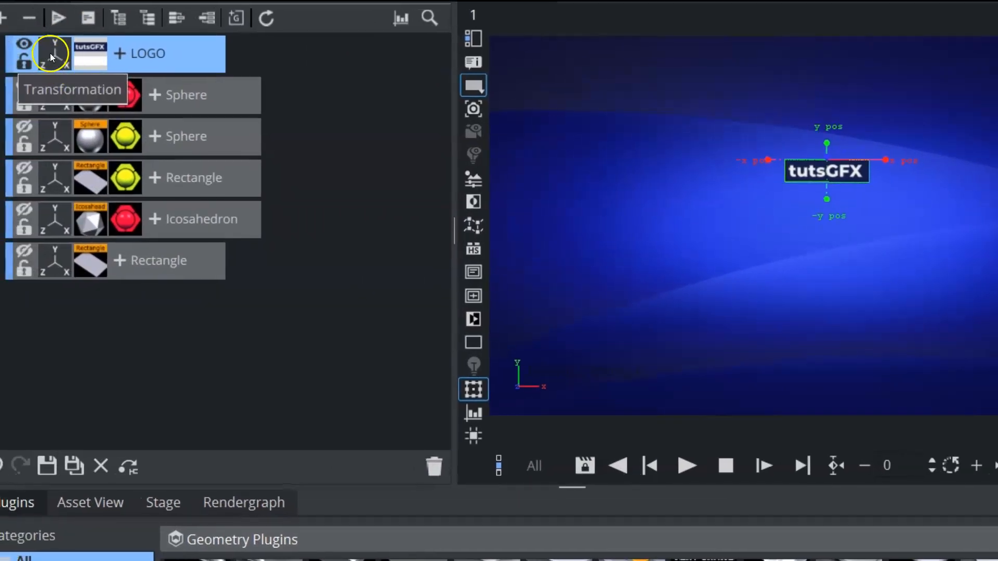
Hide the LOGO container and make the yellow and red Sphere containers visible
{"action": "left_click", "coordinate": [24, 44]}
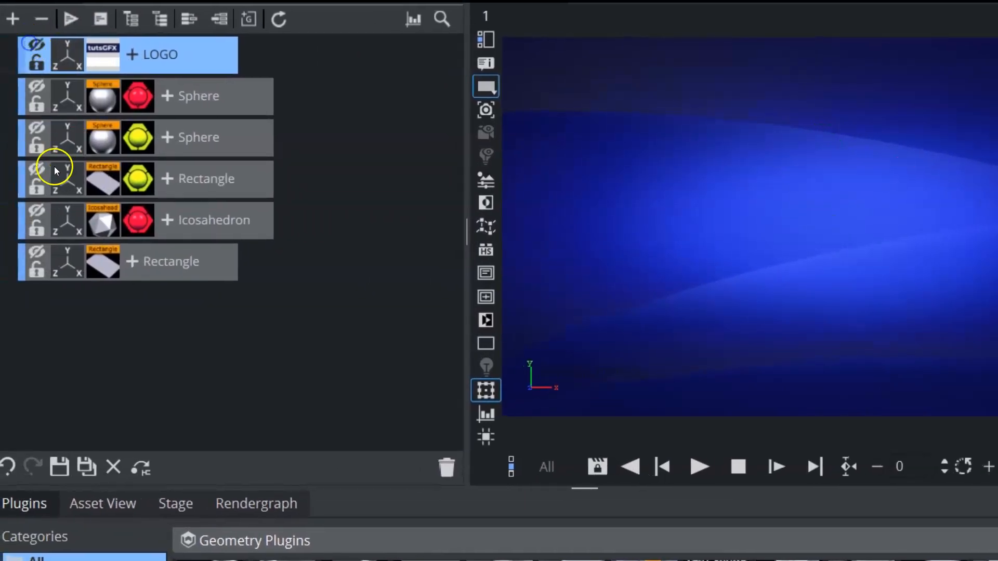
{"action": "left_click", "coordinate": [24, 126]}
{"action": "left_click", "coordinate": [39, 178]}
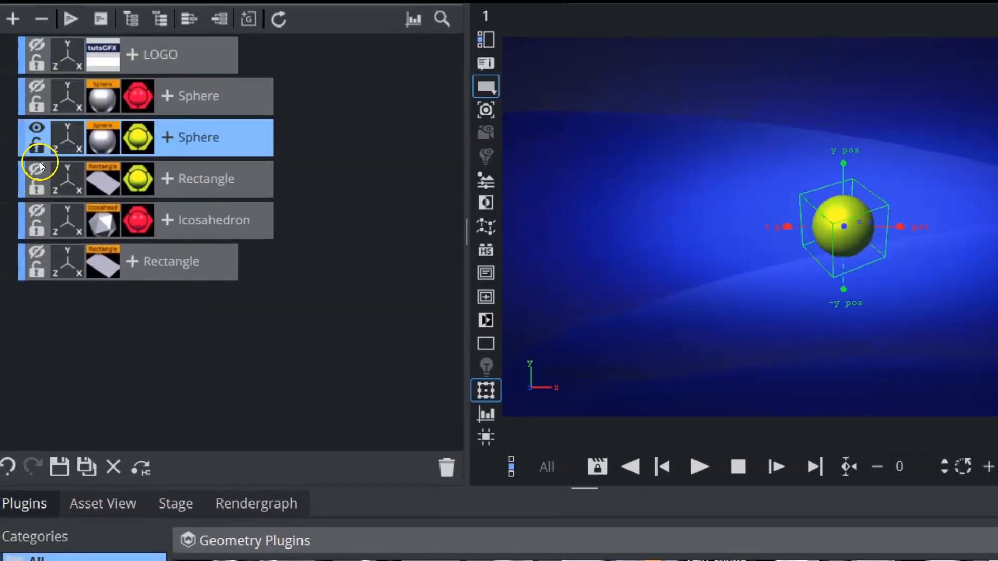
{"action": "left_click", "coordinate": [34, 86]}
Select both Sphere containers and move them as a group to X -321.318, Y 40.9122 with a Y rotation of 16
{"action": "left_click", "coordinate": [169, 149]}
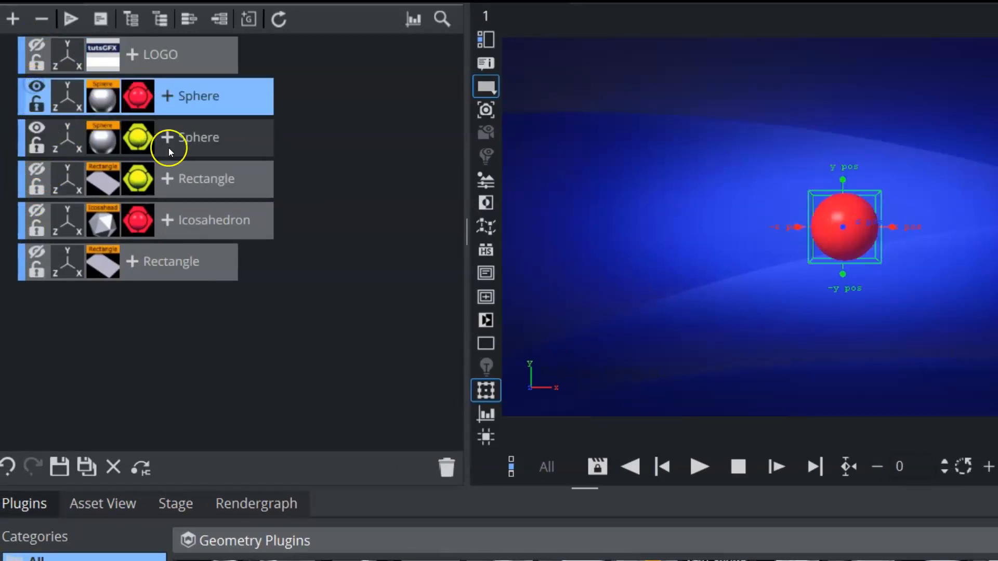
{"action": "left_click", "coordinate": [223, 134], "text": "ctrl"}
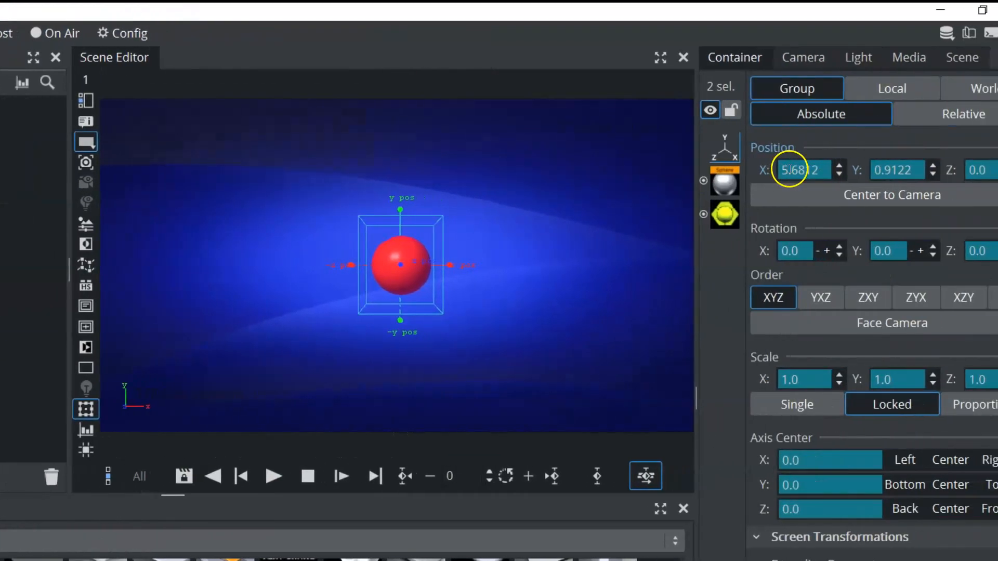
{"action": "left_click_drag", "start_coordinate": [806, 169], "coordinate": [516, 172]}
{"action": "left_click_drag", "start_coordinate": [893, 171], "coordinate": [920, 170]}
{"action": "left_click_drag", "start_coordinate": [880, 251], "coordinate": [890, 251]}
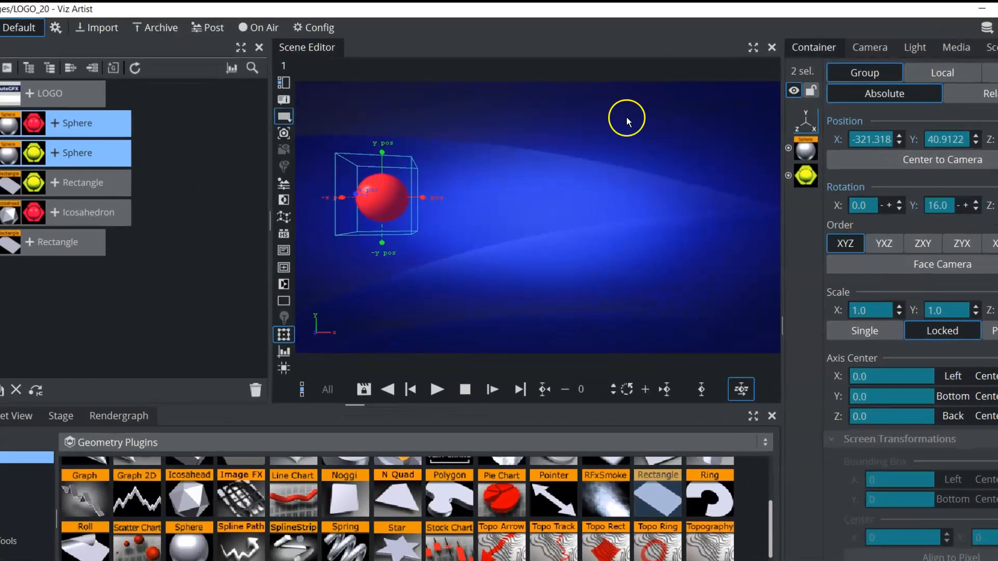
Select only the yellow Sphere container and move it along X to the opposite side of the scene from the red sphere
{"action": "left_click", "coordinate": [74, 155]}
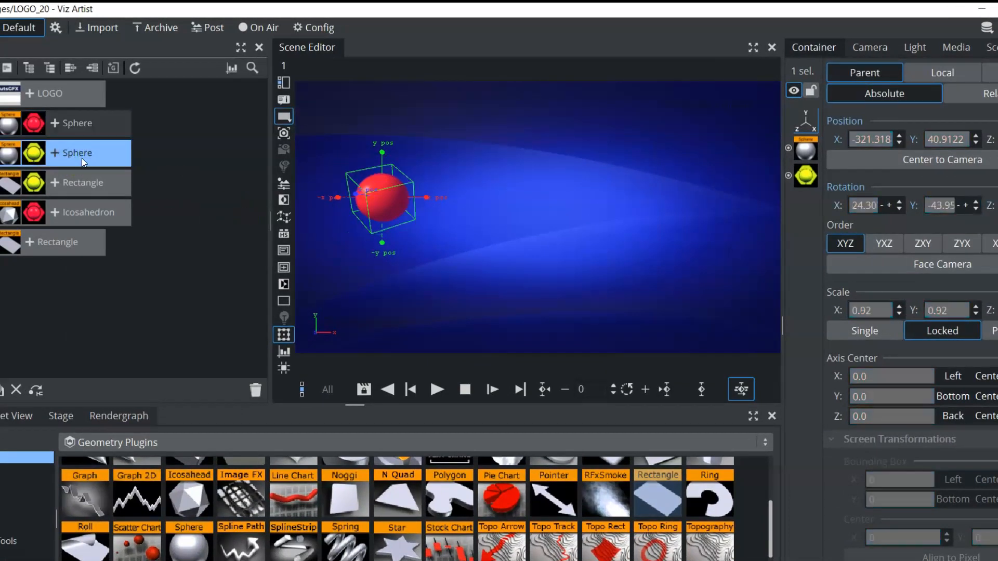
{"action": "left_click", "coordinate": [29, 159]}
{"action": "left_click_drag", "start_coordinate": [851, 138], "coordinate": [91, 148]}
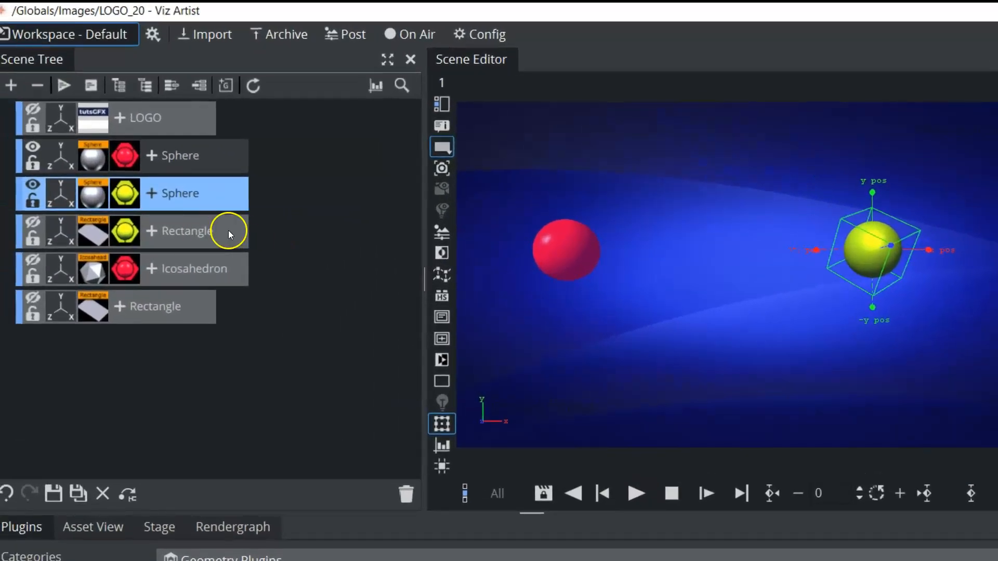
Group the yellow Sphere and yellow Rectangle containers under a new group container and select the Sphere inside it
{"action": "left_click", "coordinate": [206, 230], "text": "ctrl"}
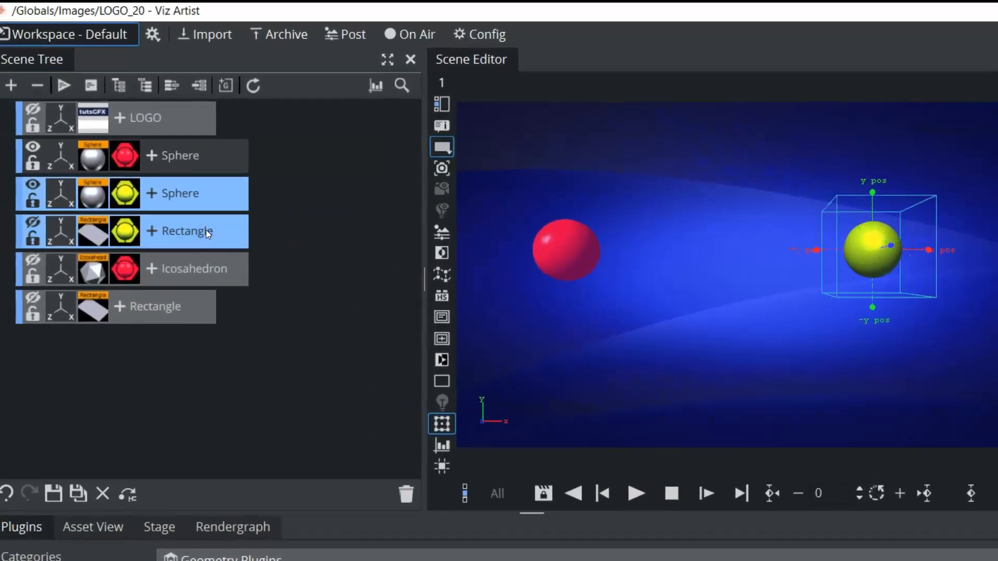
{"action": "left_click", "coordinate": [203, 86]}
{"action": "left_click", "coordinate": [221, 85]}
{"action": "left_click", "coordinate": [144, 198]}
{"action": "left_click", "coordinate": [138, 196]}
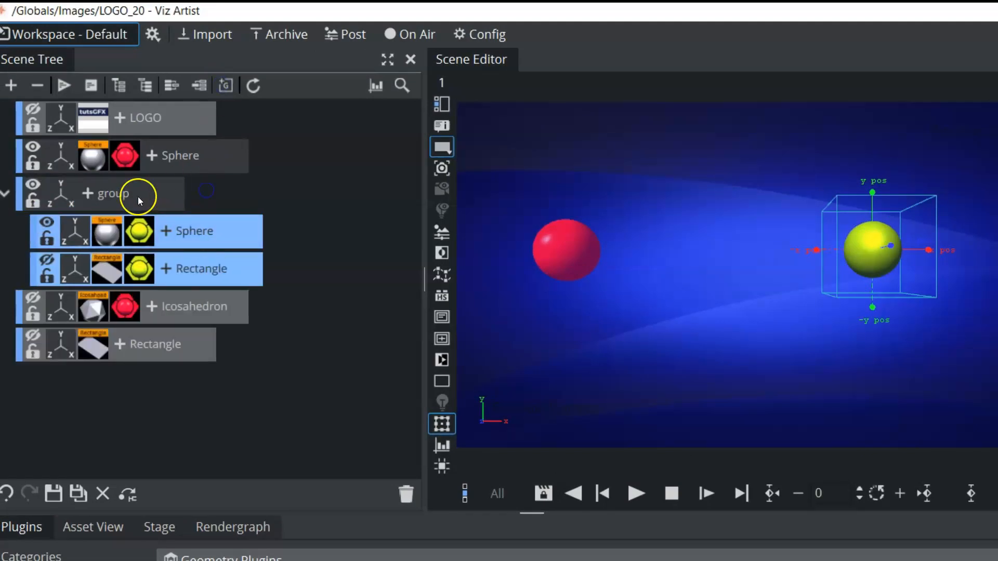
{"action": "left_click", "coordinate": [61, 194]}
{"action": "left_click", "coordinate": [218, 233]}
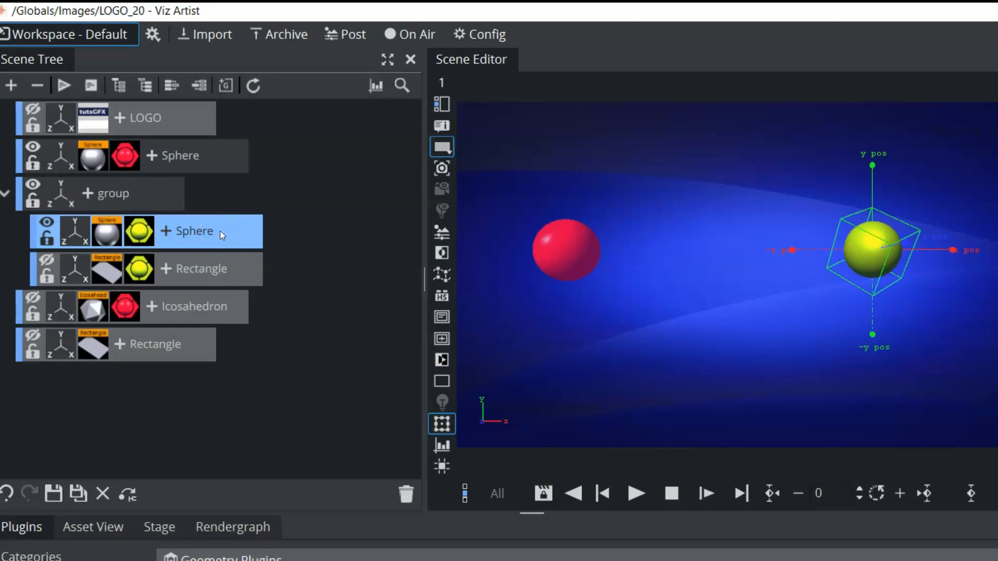
Copy the red Sphere's transformation onto the grouped yellow Sphere, raise the red sphere along Y and copy its transformation again
{"action": "left_click", "coordinate": [58, 170]}
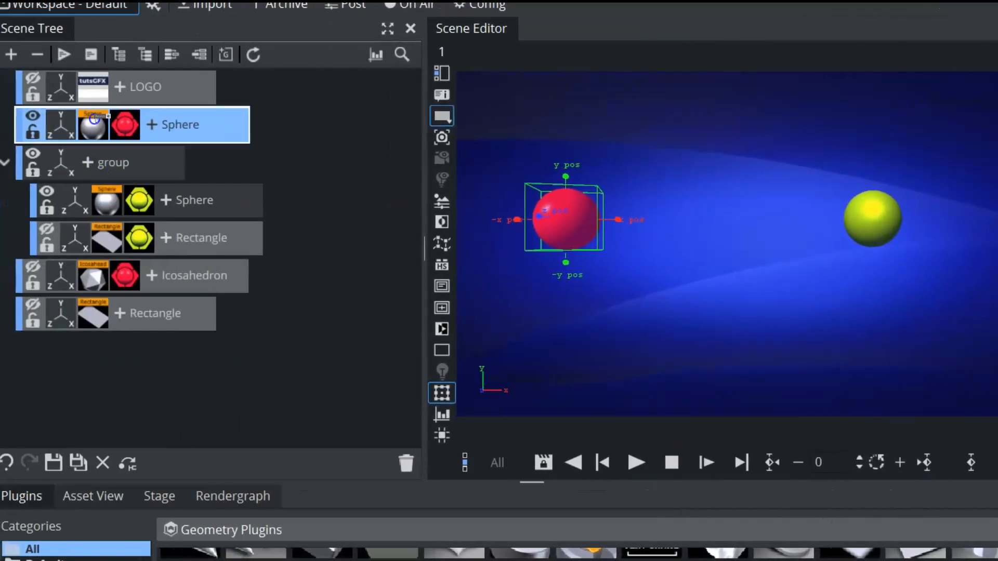
{"action": "left_click", "coordinate": [94, 119]}
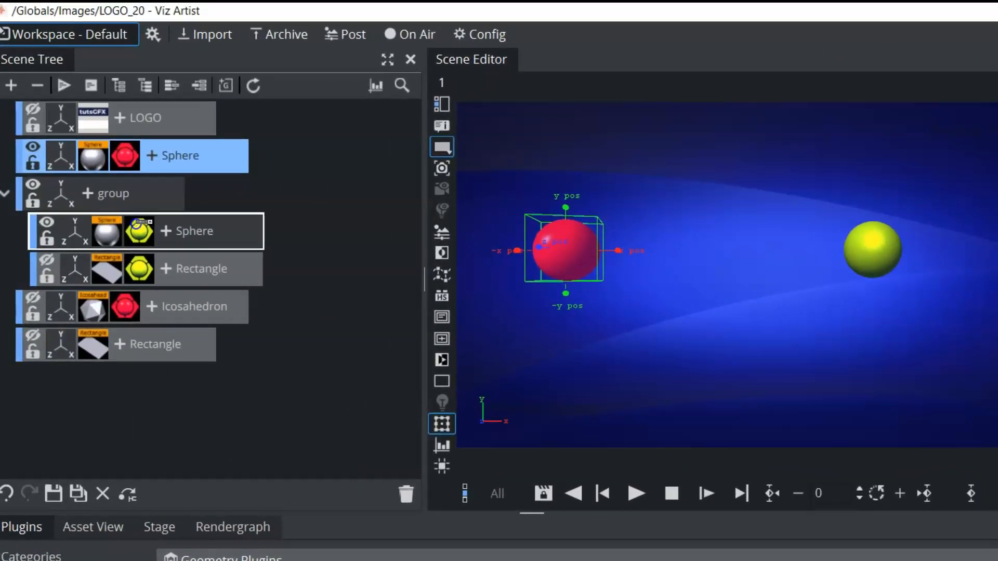
{"action": "left_click_drag", "start_coordinate": [136, 223], "coordinate": [86, 231]}
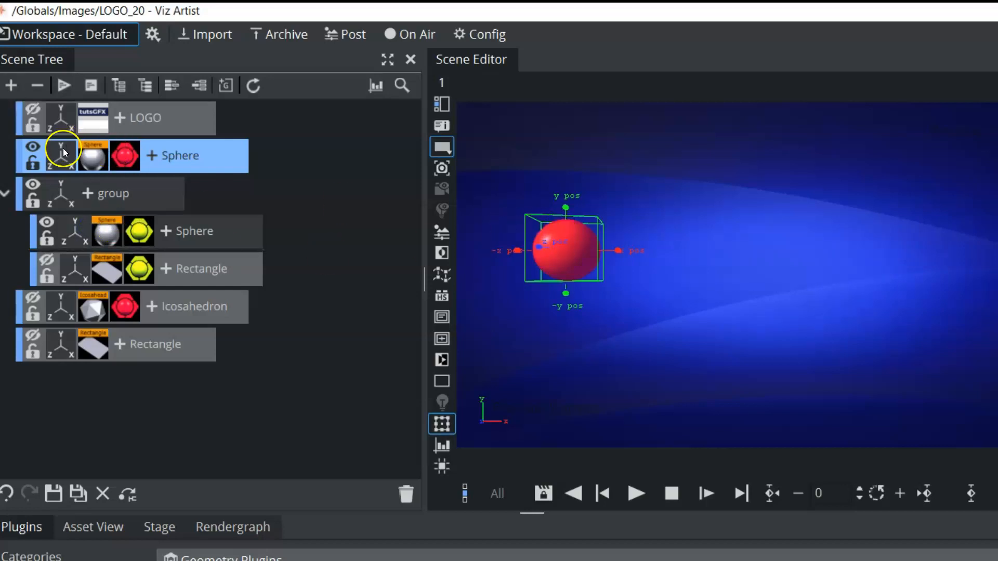
{"action": "left_click_drag", "start_coordinate": [566, 208], "coordinate": [566, 140]}
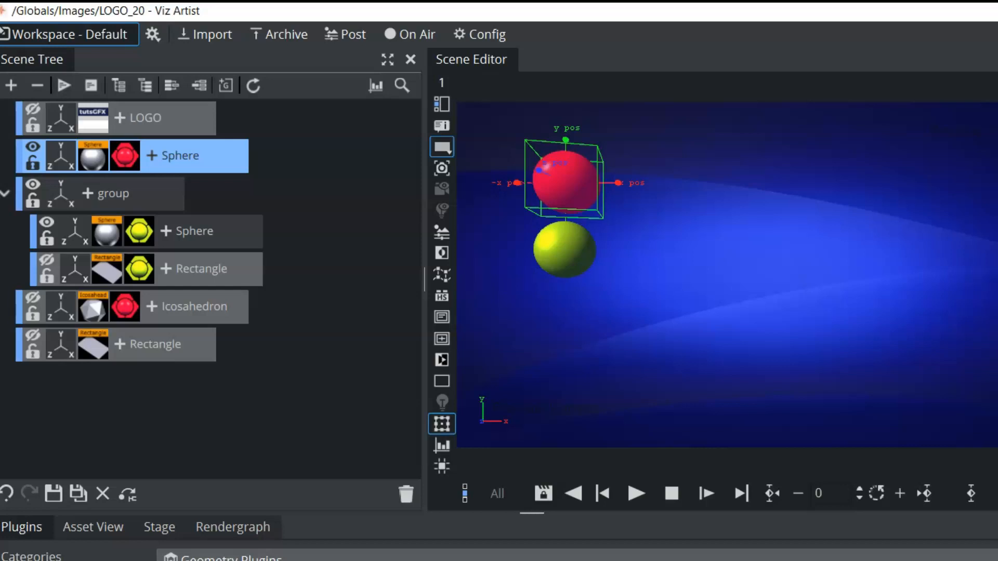
{"action": "left_click_drag", "start_coordinate": [91, 239], "coordinate": [77, 231]}
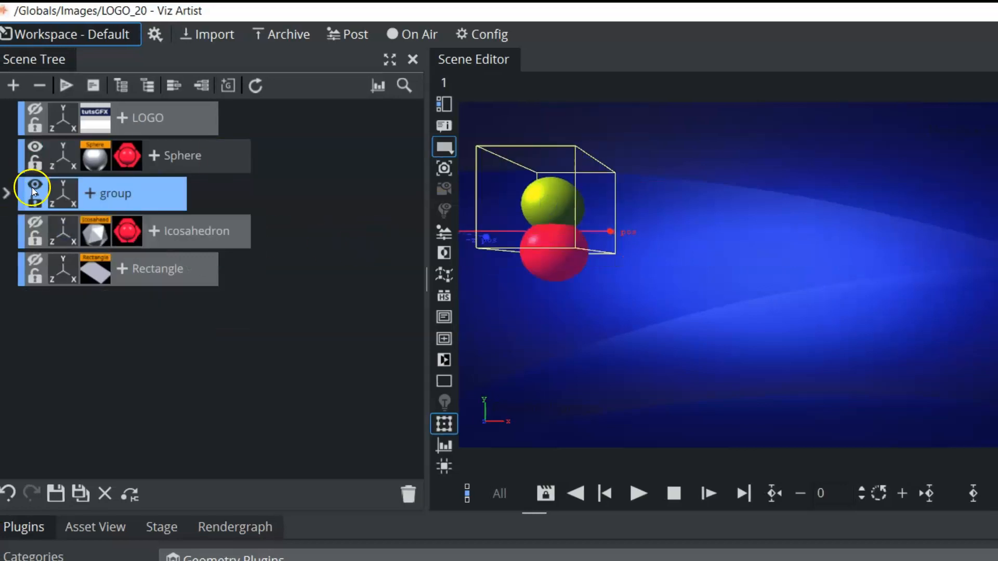
Hide the group container and the red Sphere container
{"action": "left_click", "coordinate": [33, 186]}
{"action": "left_click", "coordinate": [34, 156]}
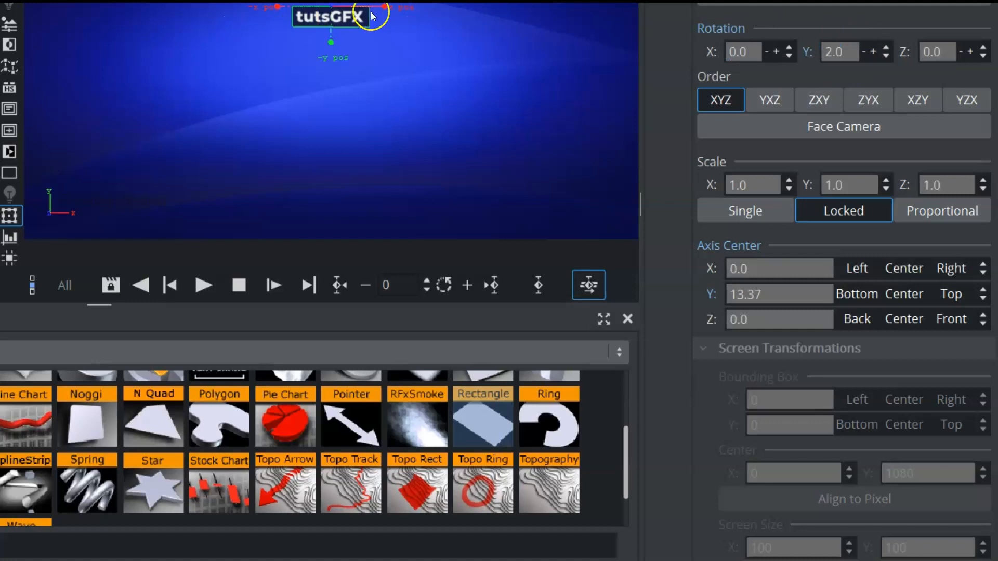
Scale the logo uniformly to 4.65 and rotate it to X 15, Y -6 and Z 5
{"action": "left_click_drag", "start_coordinate": [823, 186], "coordinate": [997, 185]}
{"action": "left_click_drag", "start_coordinate": [847, 42], "coordinate": [841, 53]}
{"action": "left_click_drag", "start_coordinate": [744, 52], "coordinate": [755, 51]}
{"action": "left_click", "coordinate": [978, 53]}
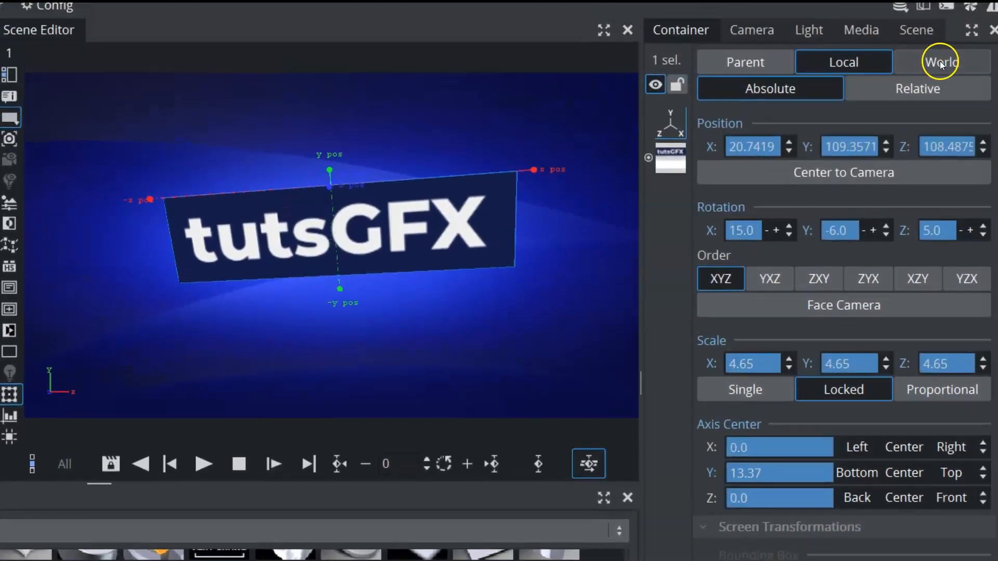
Check the logo in World space, return to Parent space, and center the logo to the camera and make it face the camera
{"action": "left_click", "coordinate": [917, 61]}
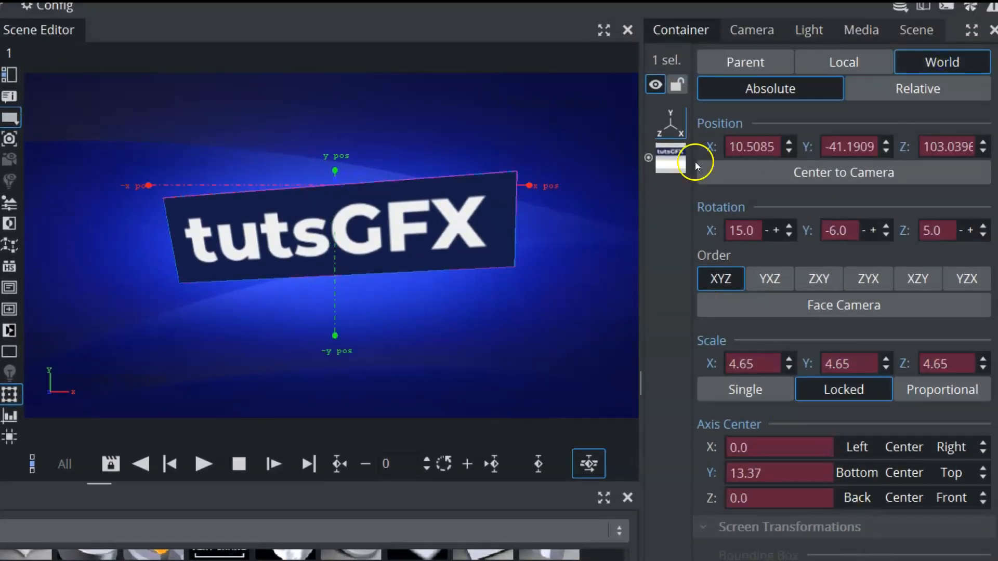
{"action": "left_click", "coordinate": [737, 63]}
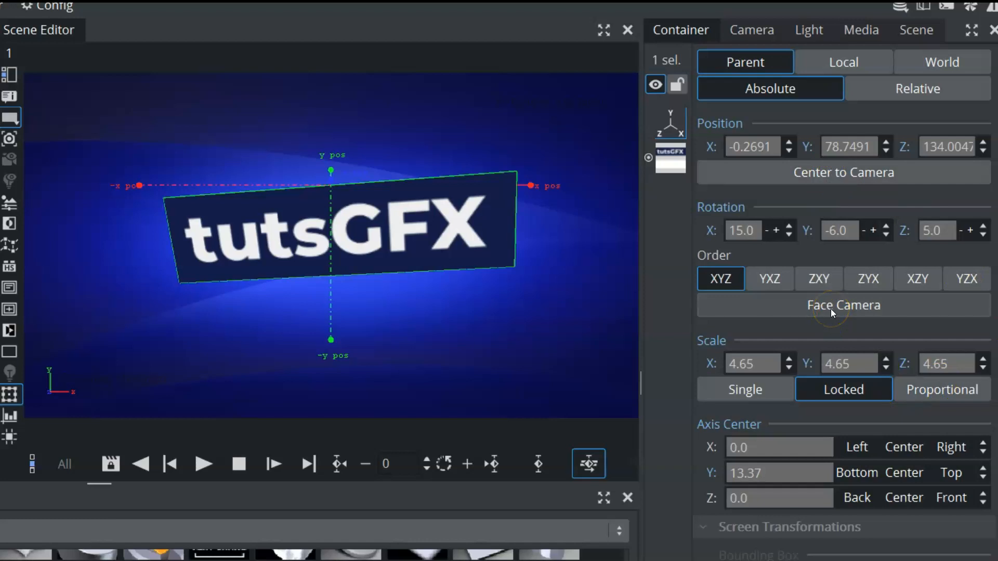
{"action": "left_click", "coordinate": [798, 175]}
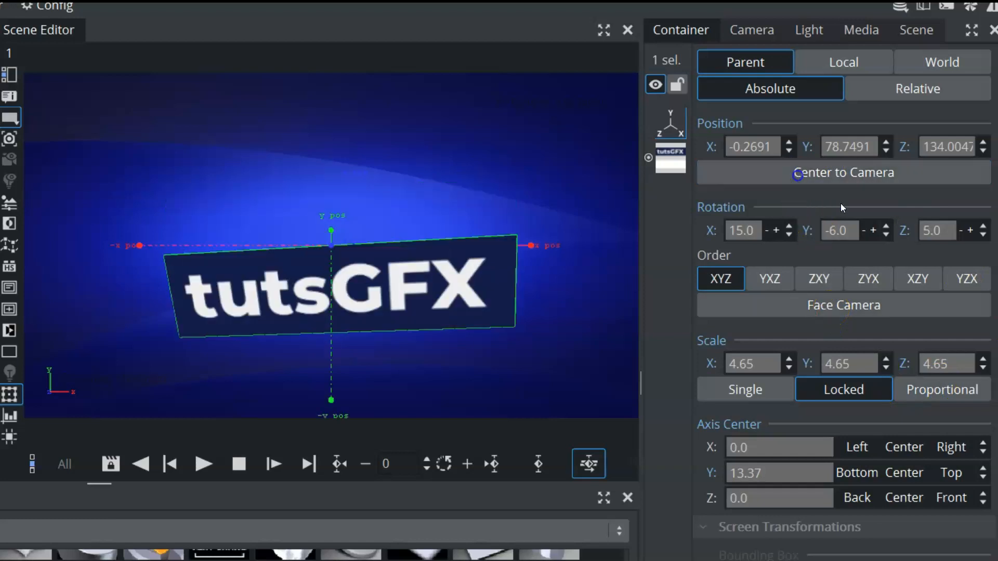
{"action": "left_click", "coordinate": [829, 308]}
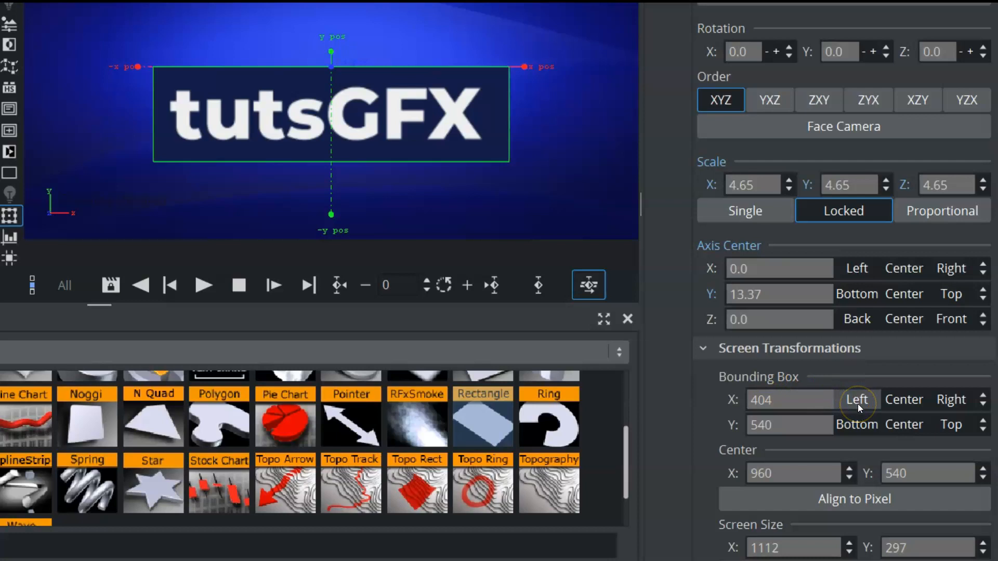
Try the center and left options and the value 247 for the logo's bounding box X, and align it right
{"action": "left_click", "coordinate": [914, 399]}
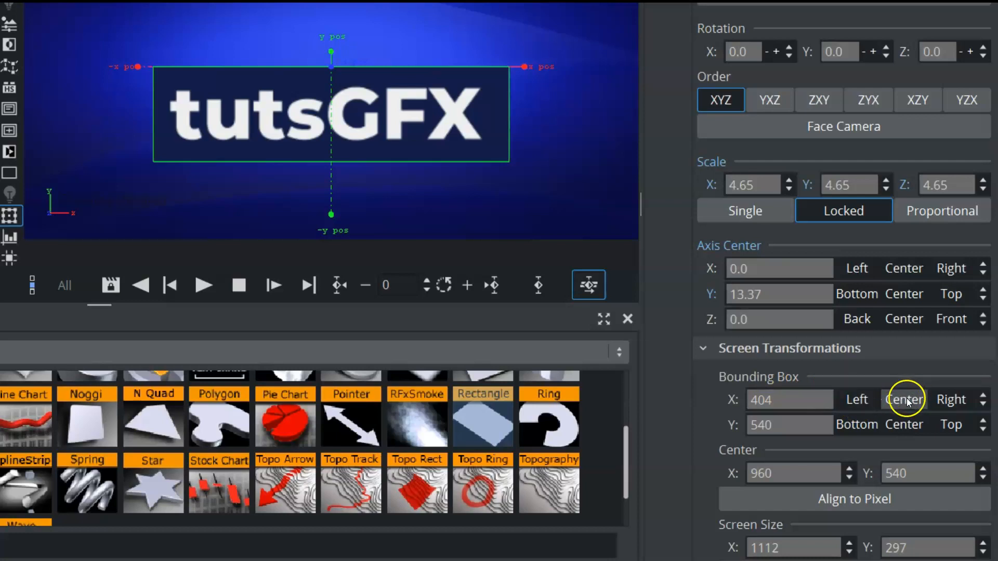
{"action": "left_click", "coordinate": [857, 403]}
{"action": "left_click", "coordinate": [797, 405]}
{"action": "left_click_drag", "start_coordinate": [797, 405], "coordinate": [997, 396]}
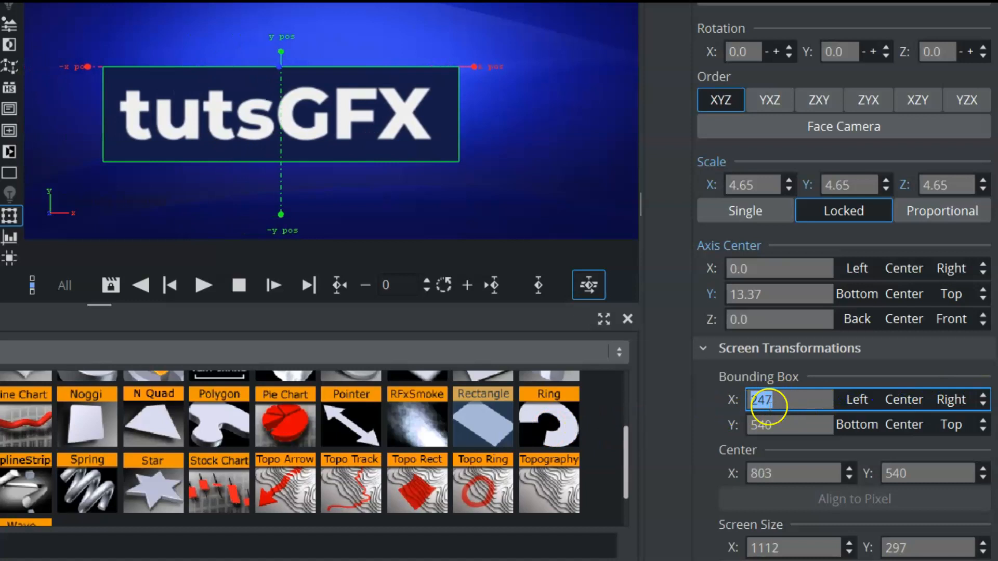
{"action": "left_click", "coordinate": [899, 398]}
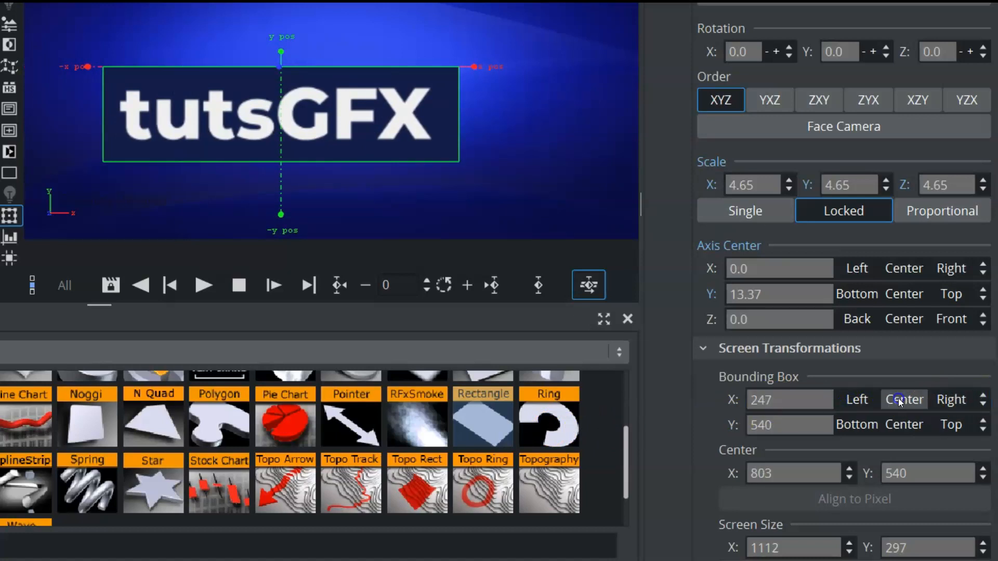
{"action": "left_click", "coordinate": [943, 397]}
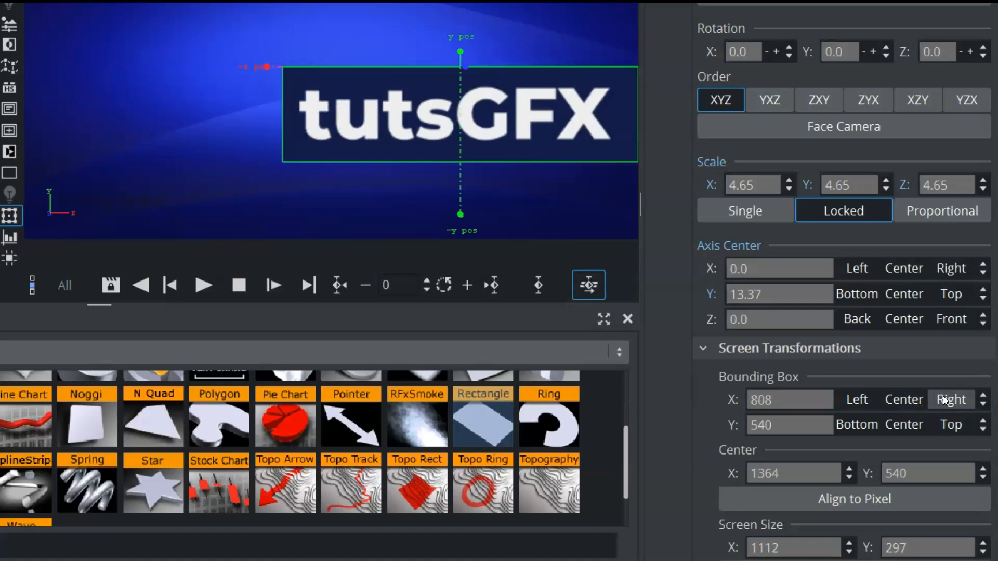
Try bottom and top alignment for the logo's bounding box Y, and set its screen center to X 1012, Y 360
{"action": "left_click", "coordinate": [856, 425]}
{"action": "left_click", "coordinate": [943, 425]}
{"action": "left_click", "coordinate": [847, 427]}
{"action": "left_click_drag", "start_coordinate": [797, 429], "coordinate": [997, 426]}
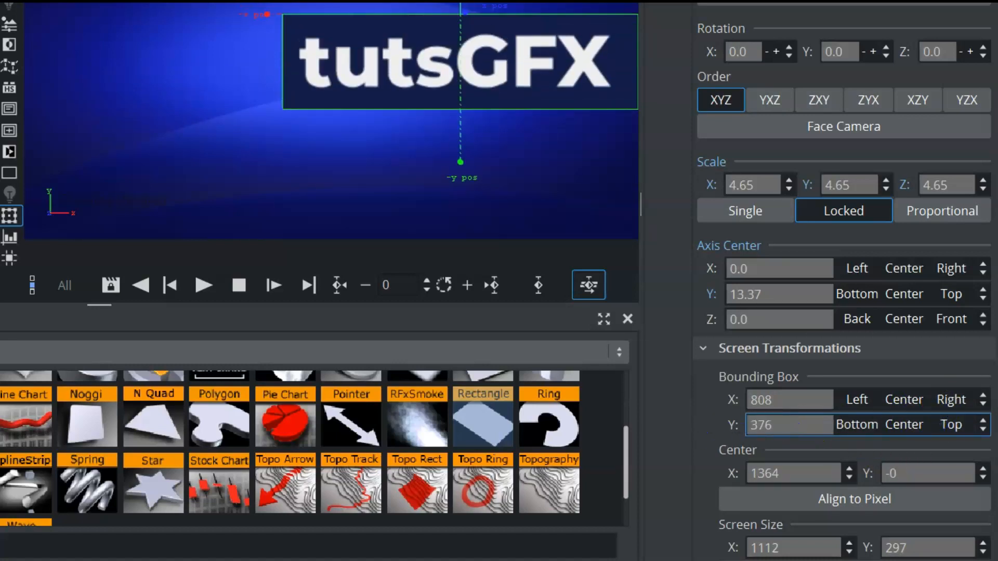
{"action": "left_click", "coordinate": [798, 429]}
{"action": "left_click_drag", "start_coordinate": [785, 473], "coordinate": [466, 476]}
{"action": "mouse_move", "coordinate": [914, 470]}
{"action": "left_mouse_down"}
{"action": "mouse_move", "coordinate": [931, 470]}
{"action": "mouse_move", "coordinate": [902, 469]}
{"action": "left_mouse_up"}
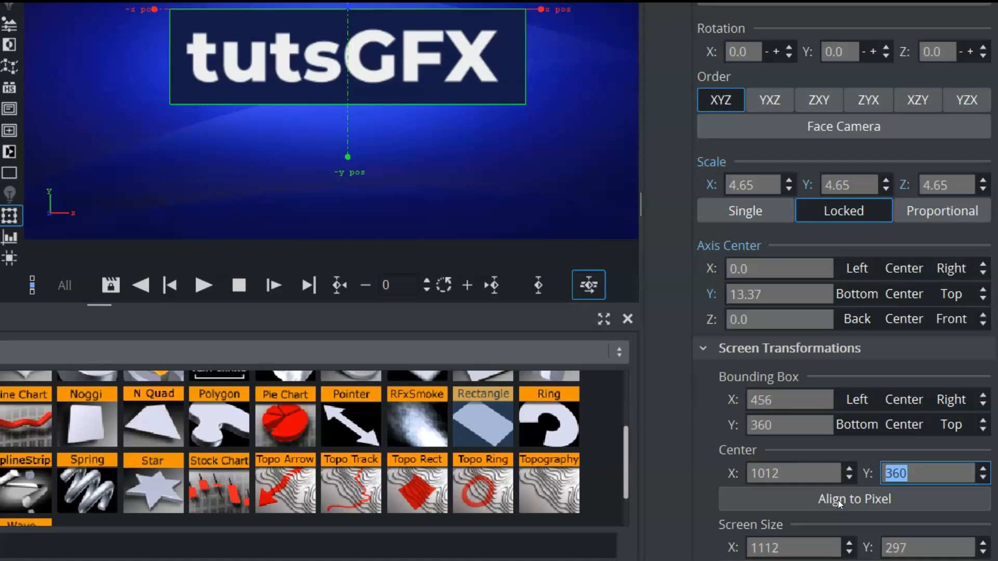
Scale the logo to the full screen size of 1920 by 1080
{"action": "scroll", "coordinate": [838, 500], "scroll_direction": "down", "scroll_amount": 3}
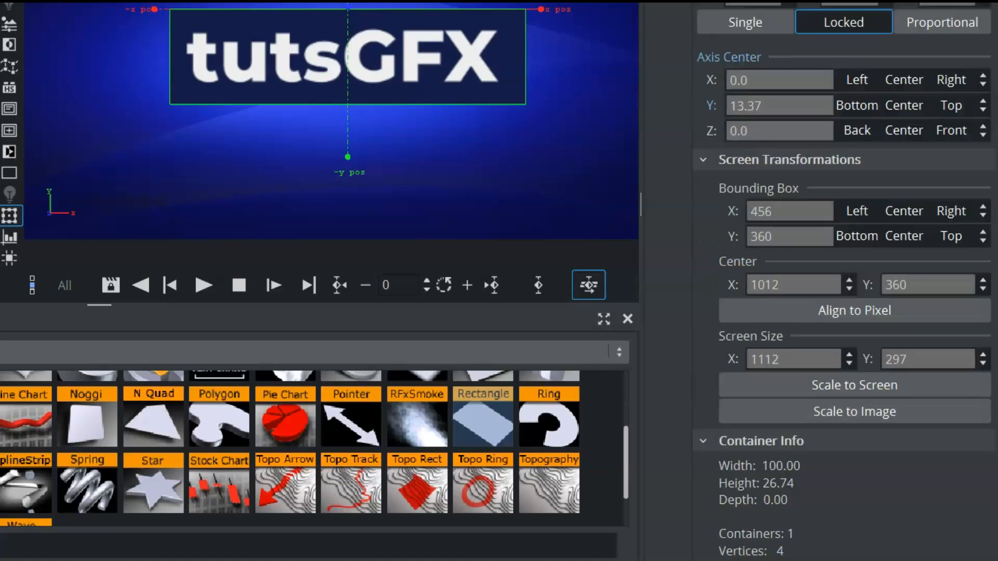
{"action": "double_click", "coordinate": [803, 359]}
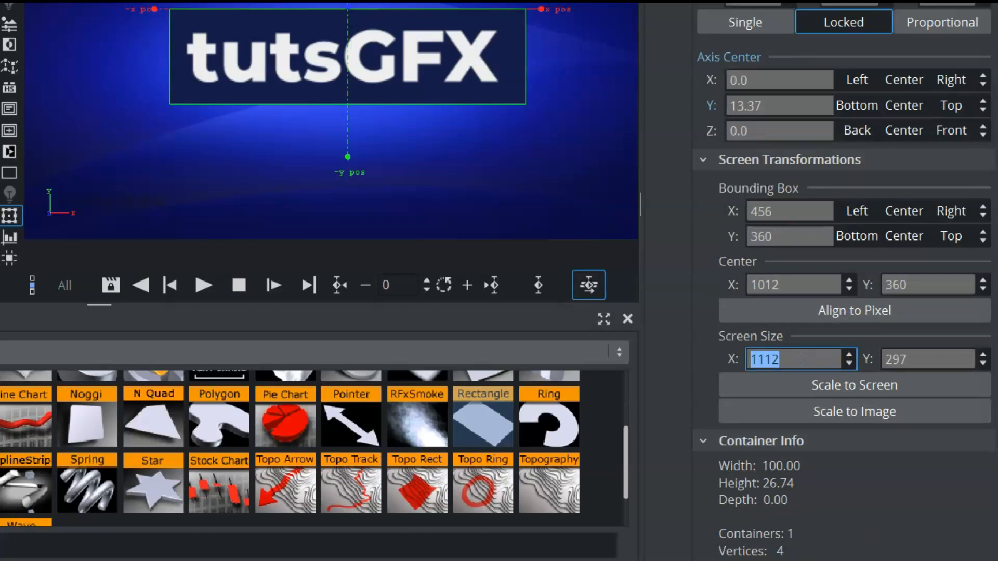
{"action": "left_click", "coordinate": [872, 384]}
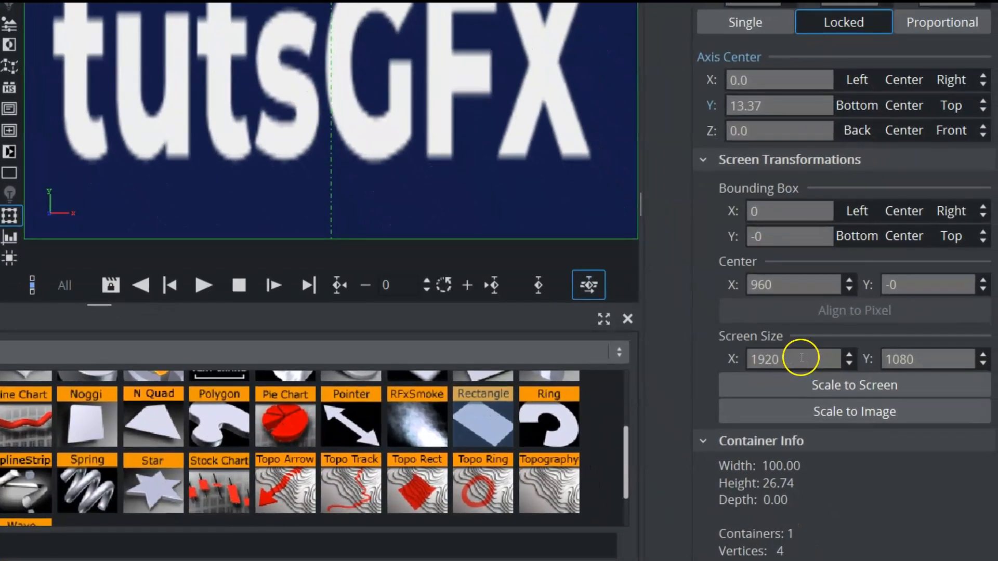
{"action": "double_click", "coordinate": [802, 357]}
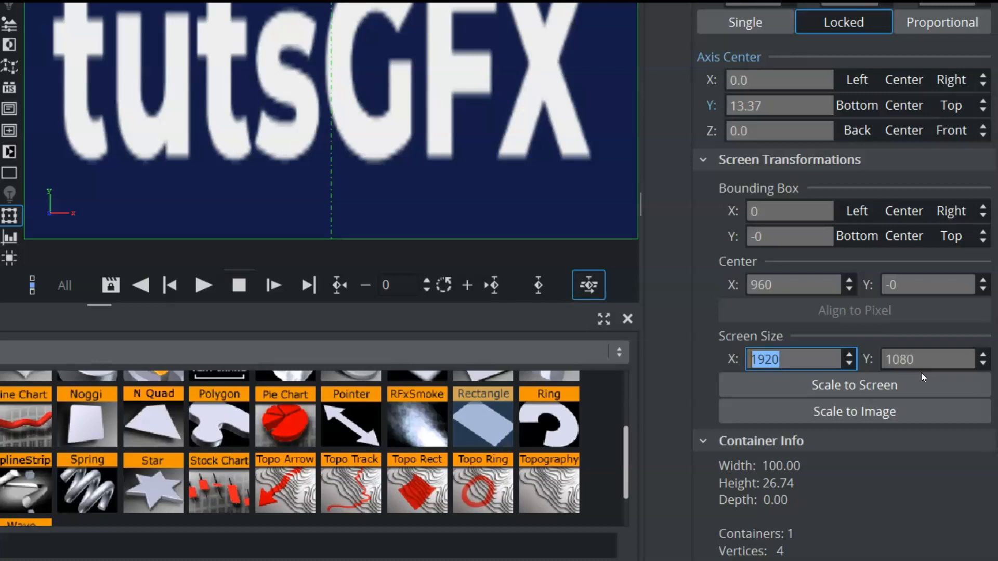
{"action": "left_click", "coordinate": [859, 385]}
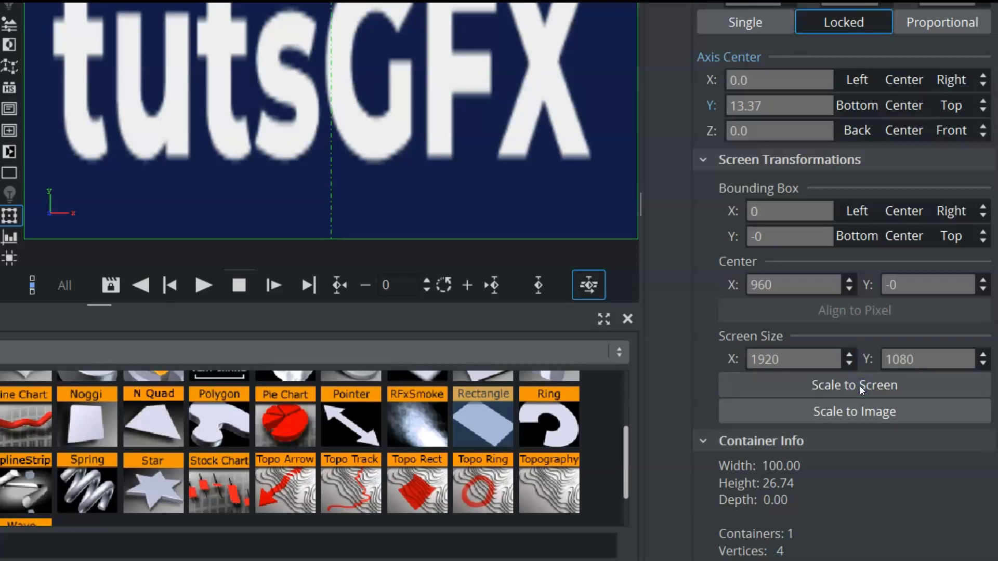
{"action": "scroll", "coordinate": [718, 435], "scroll_direction": "down", "scroll_amount": 1}
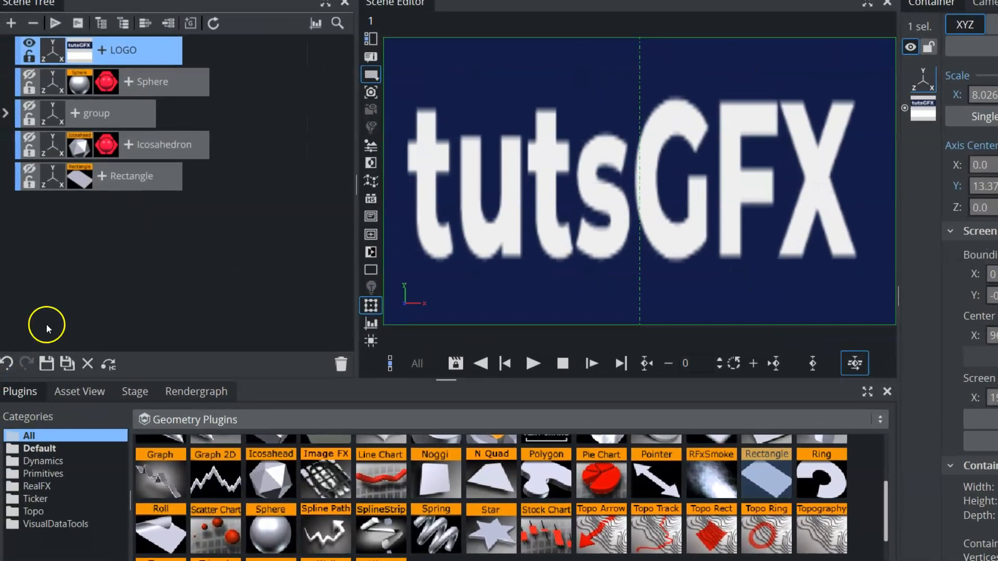
Undo the latest changes to the enlarged logo's screen position, one at a time
{"action": "left_click", "coordinate": [7, 363]}
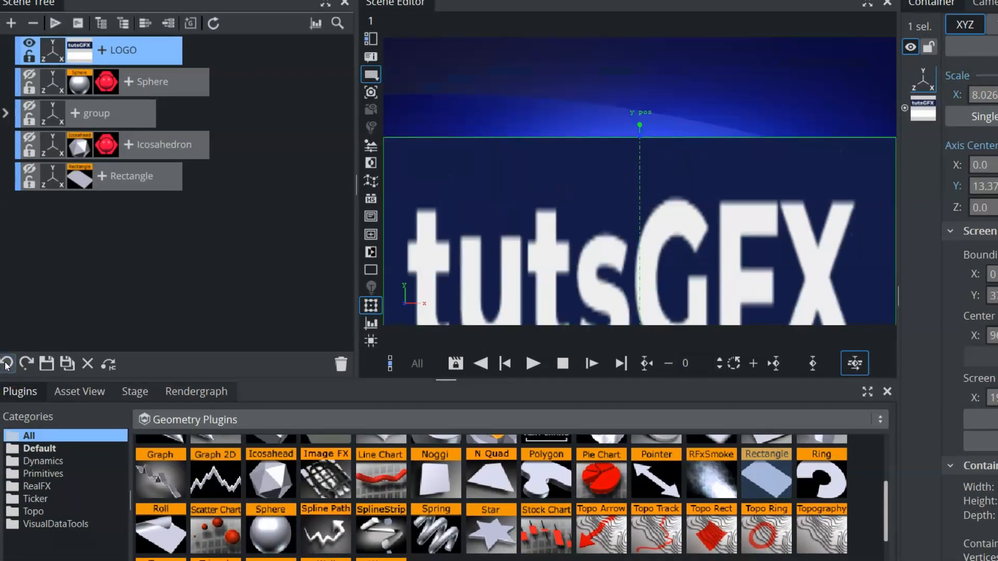
{"action": "left_click", "coordinate": [6, 364]}
{"action": "left_click", "coordinate": [7, 364]}
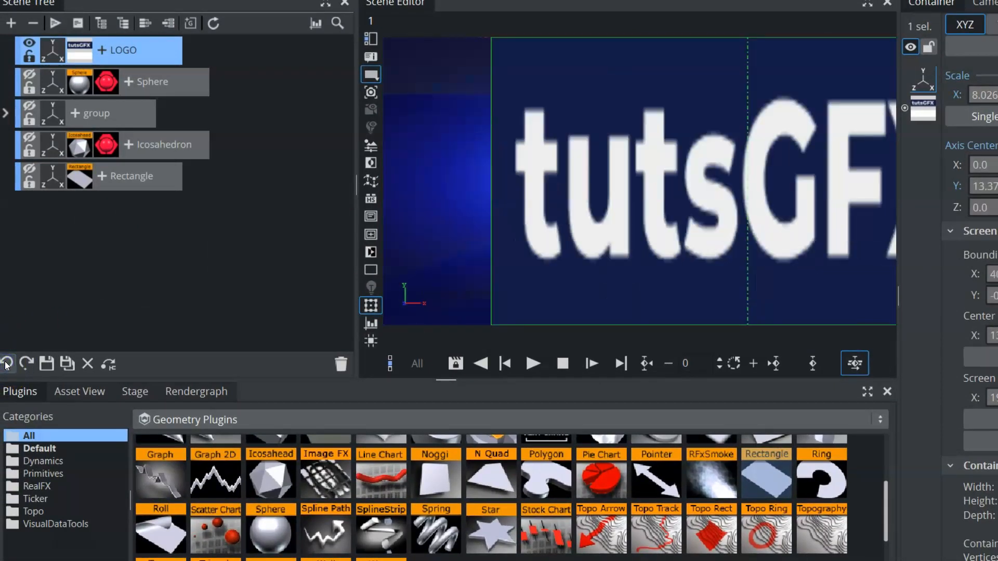
{"action": "left_click", "coordinate": [7, 364]}
{"action": "left_click", "coordinate": [7, 364]}
Move the logo freehand to a screen center of about X 982, Y 104 and reset its scale to 1.0
{"action": "left_click_drag", "start_coordinate": [715, 227], "coordinate": [613, 111]}
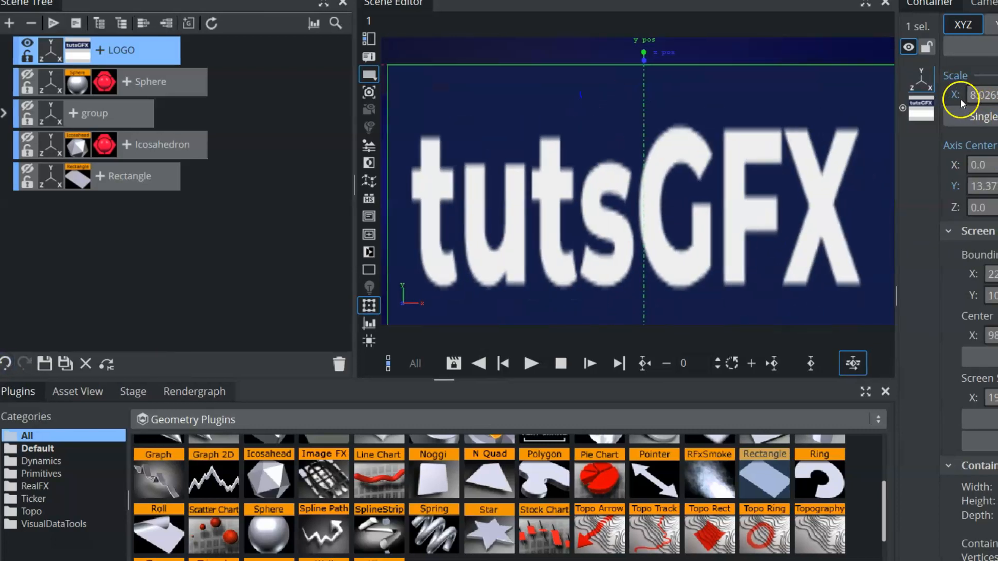
{"action": "left_click", "coordinate": [958, 95]}
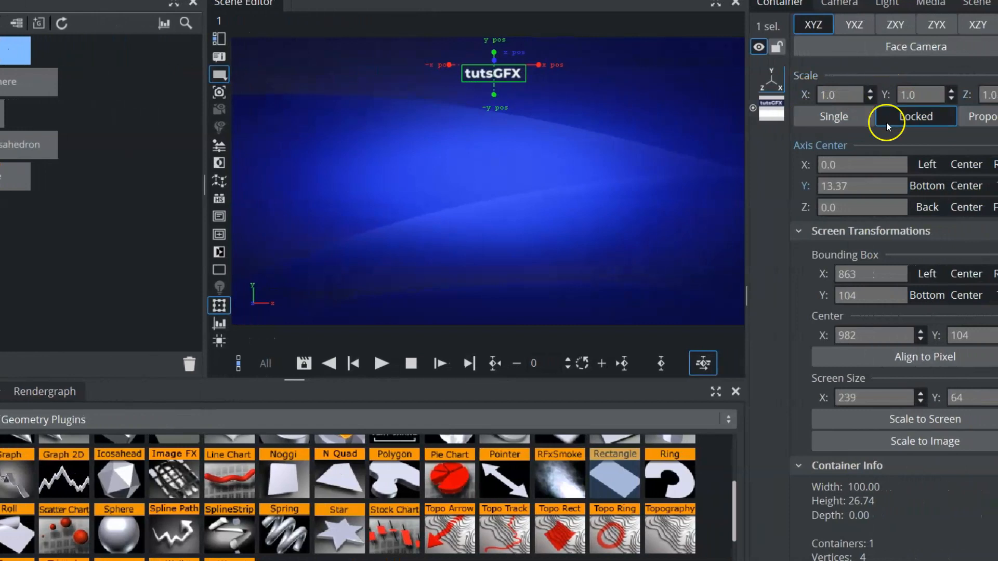